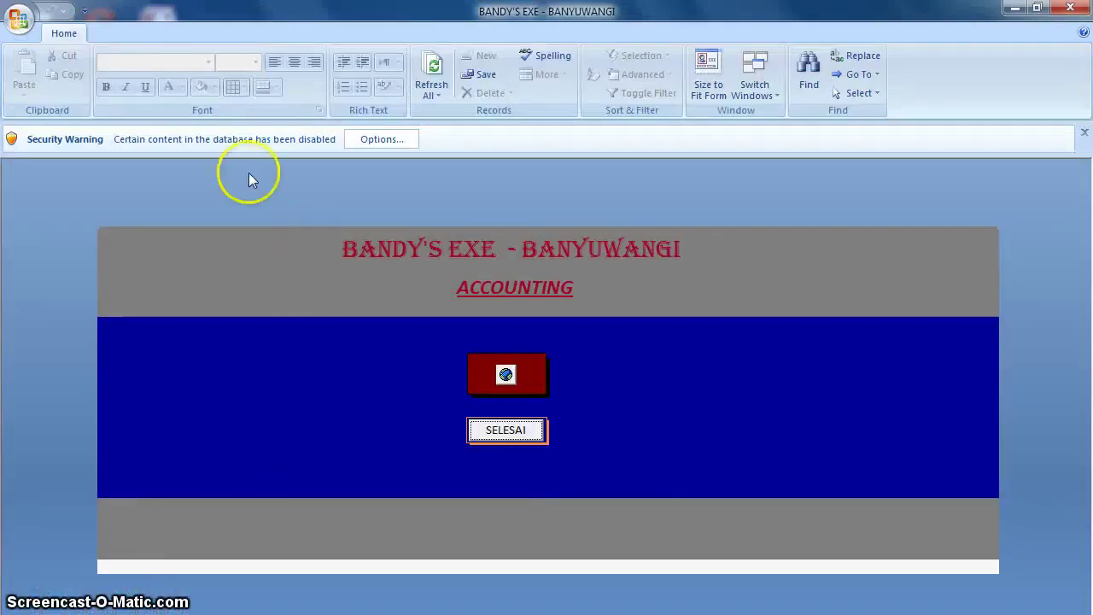
- Enable the database's disabled content from the Security Warning options
left_click(377, 68)
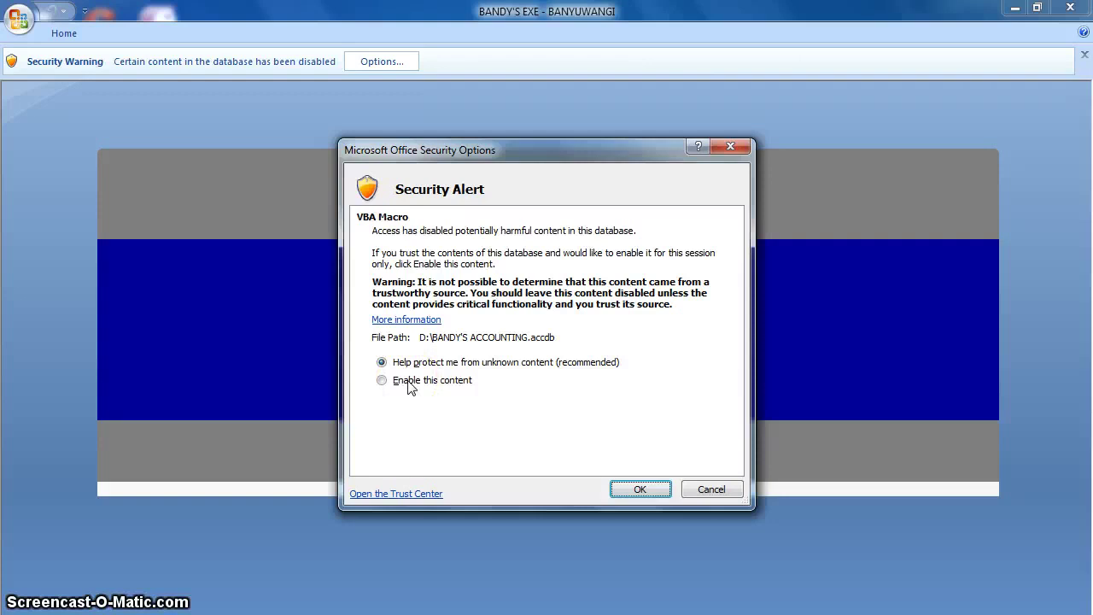
left_click(411, 387)
left_click(632, 488)
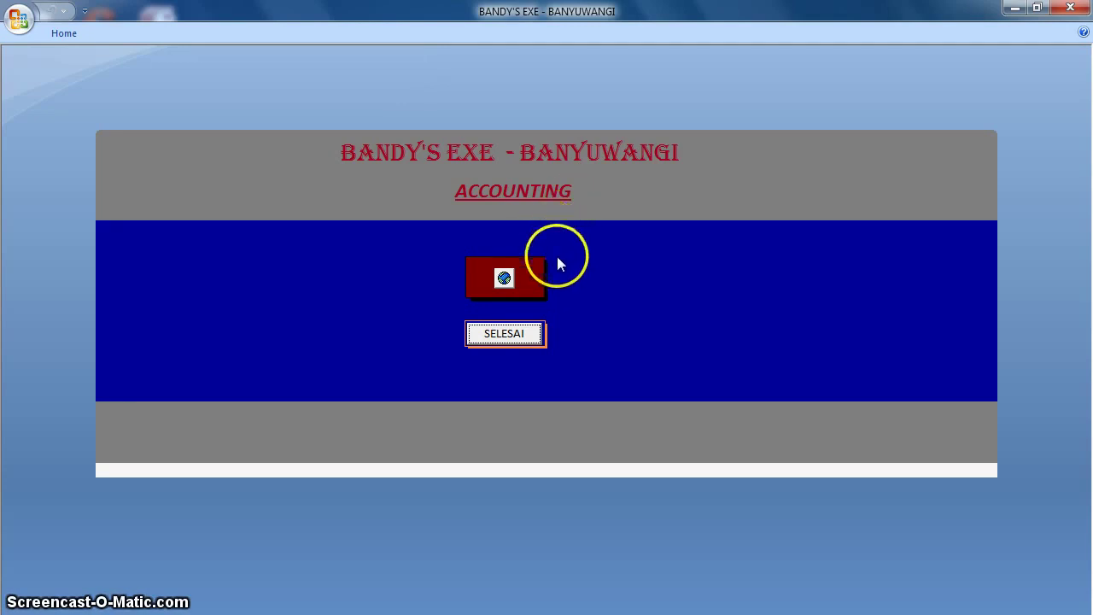
- Enter the ACCOUNTING main menu, review the ACCOUNT REGESTER form, and return with KEMBALI KEMENU
left_click(504, 281)
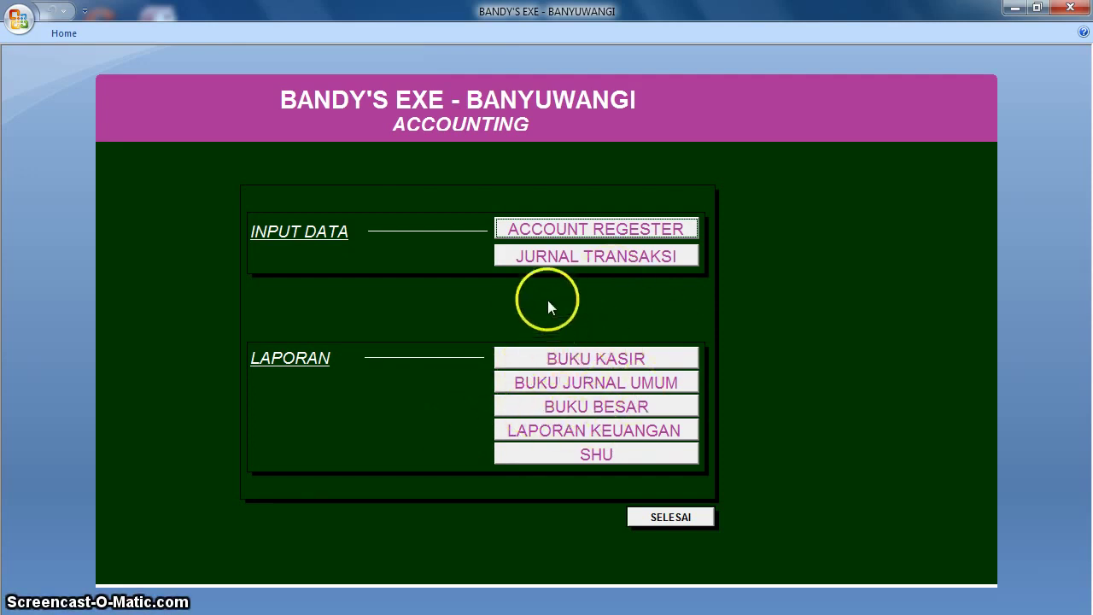
left_click(535, 231)
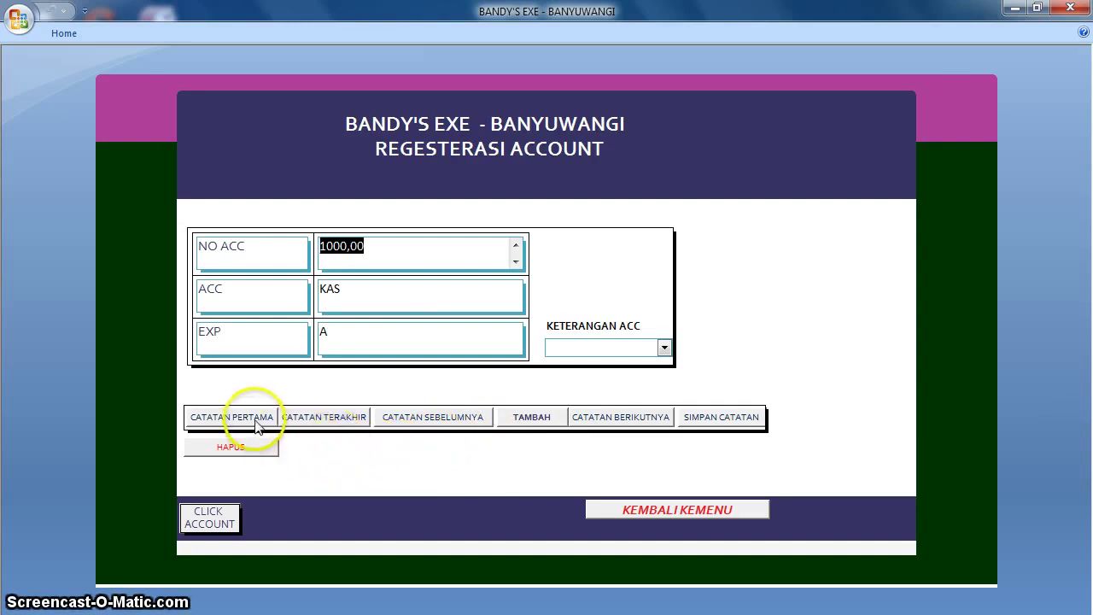
left_click(630, 512)
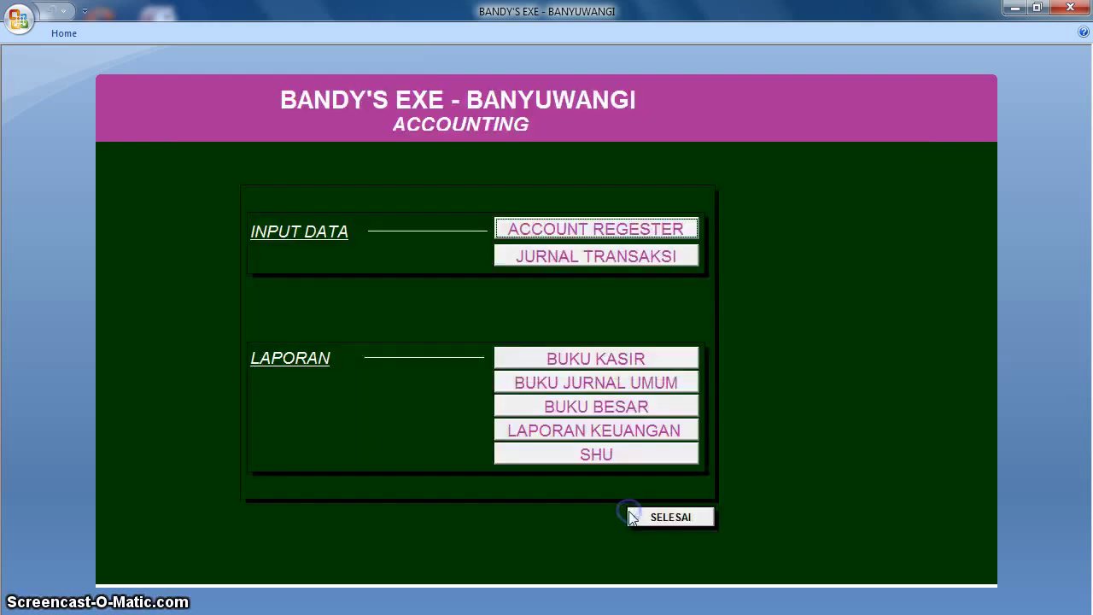
- Open JURNAL TRANSAKSI, check the SALDO AKHIR KAS cash balance and view the BUKU KASIR report
left_click(578, 265)
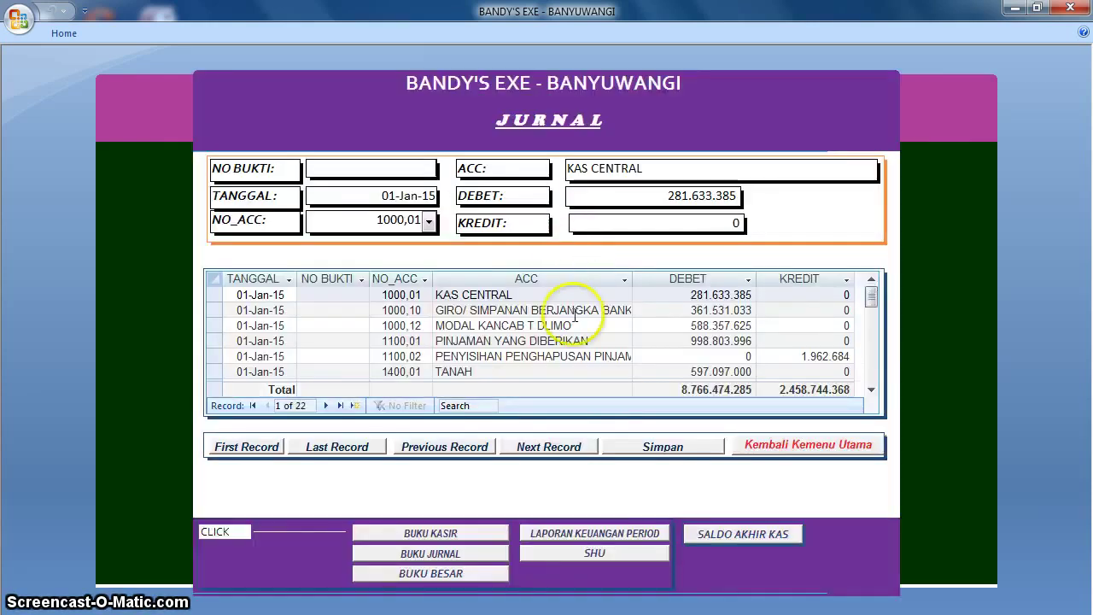
left_click(872, 391)
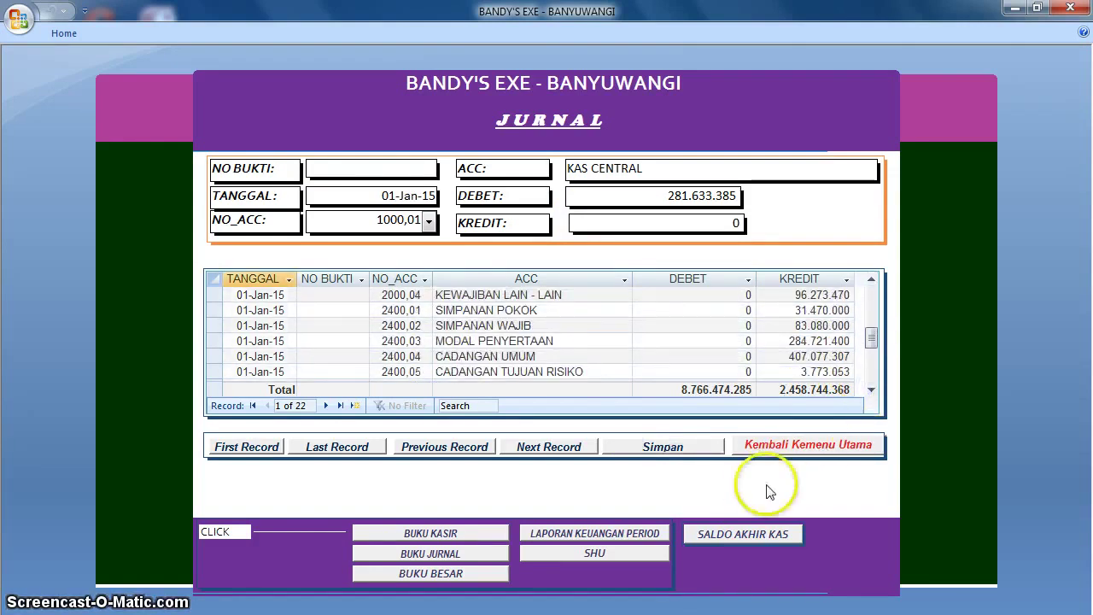
left_click(754, 532)
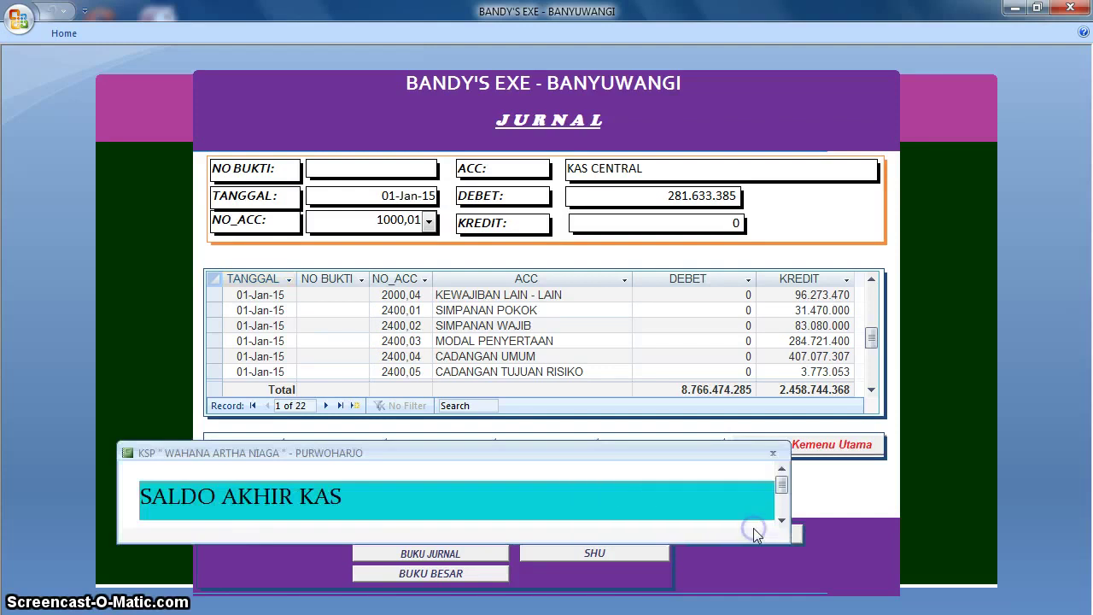
left_click(773, 452)
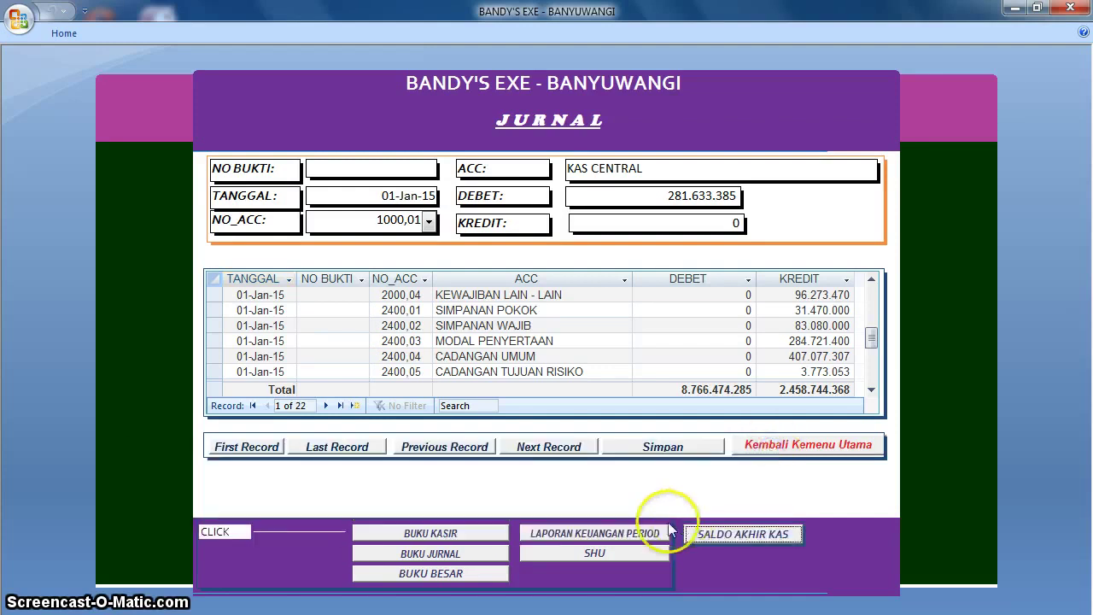
left_click(487, 533)
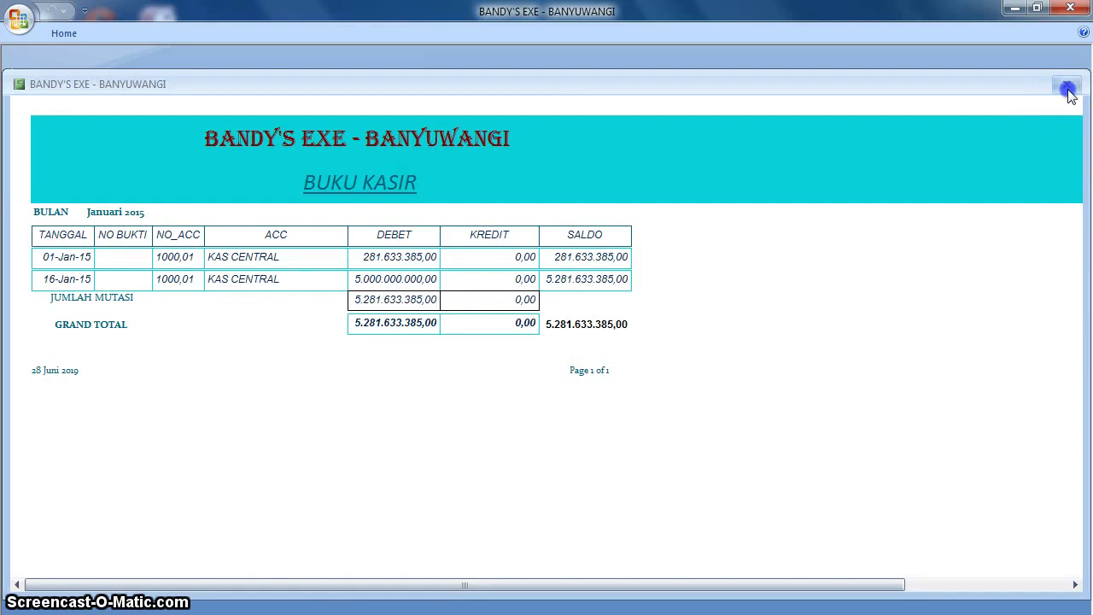
left_click(1068, 88)
- Review the BUKU JURNAL and BUKU BESAR reports, then return to the main menu
left_click(467, 554)
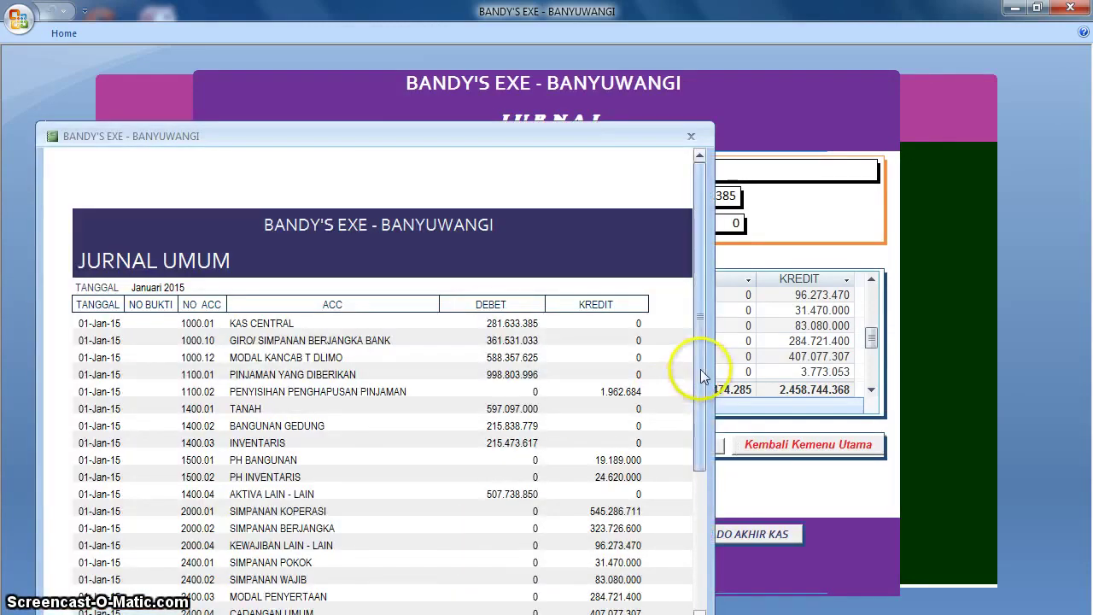
left_click_drag(701, 376, 715, 459)
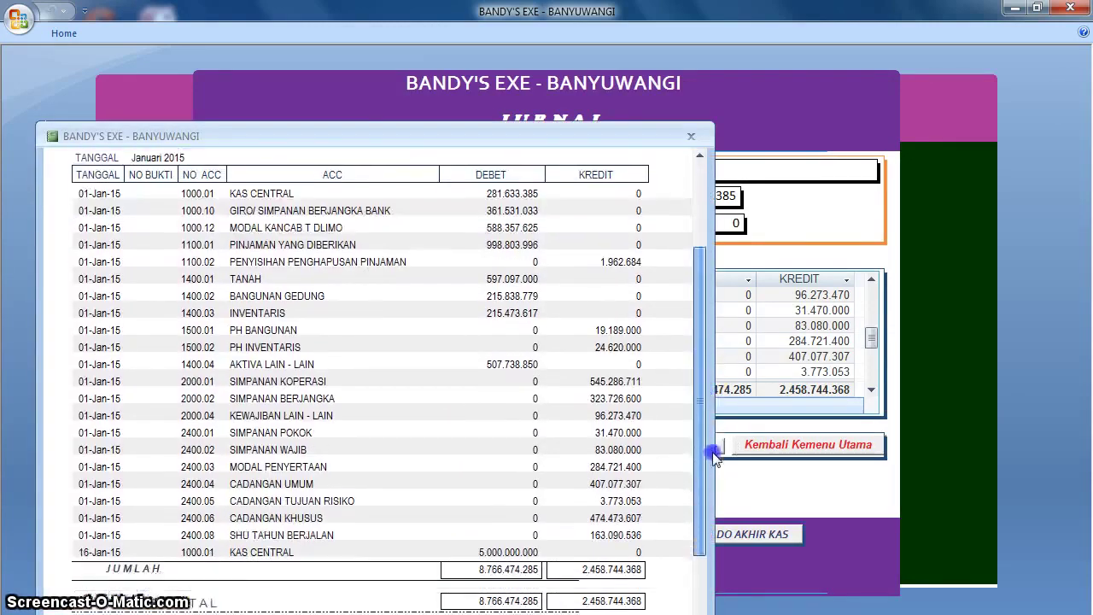
scroll(713, 448, "up", 3)
scroll(713, 448, "up", 2)
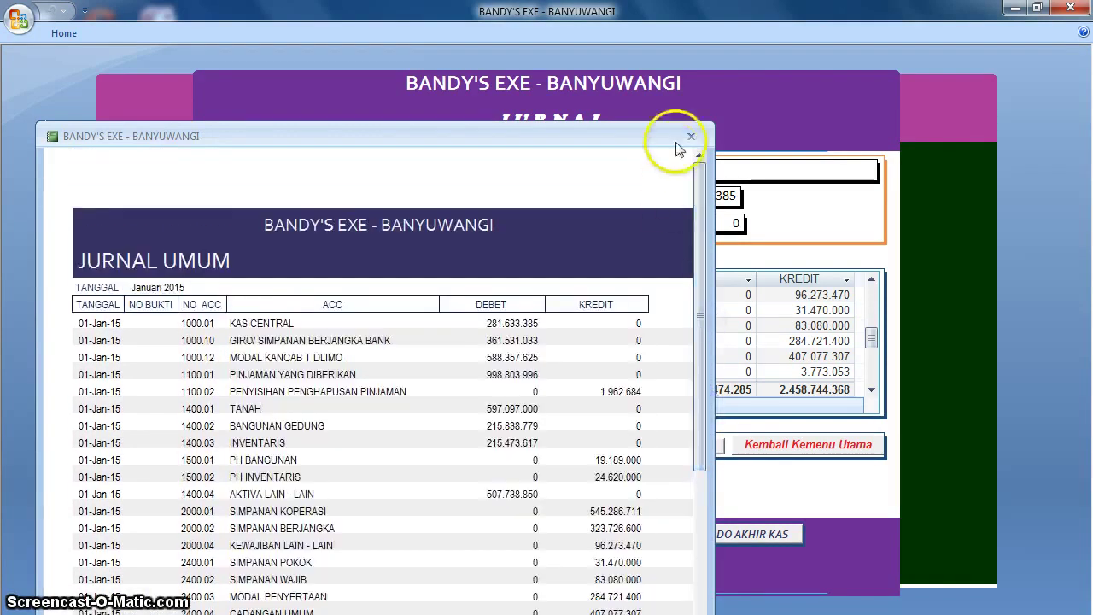
left_click(691, 137)
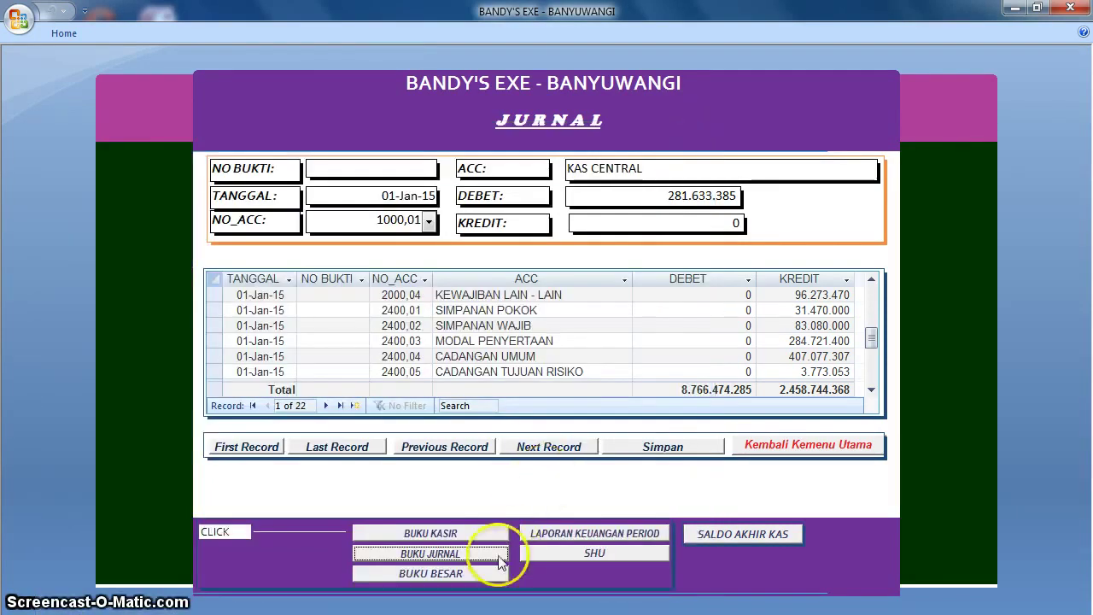
left_click(480, 576)
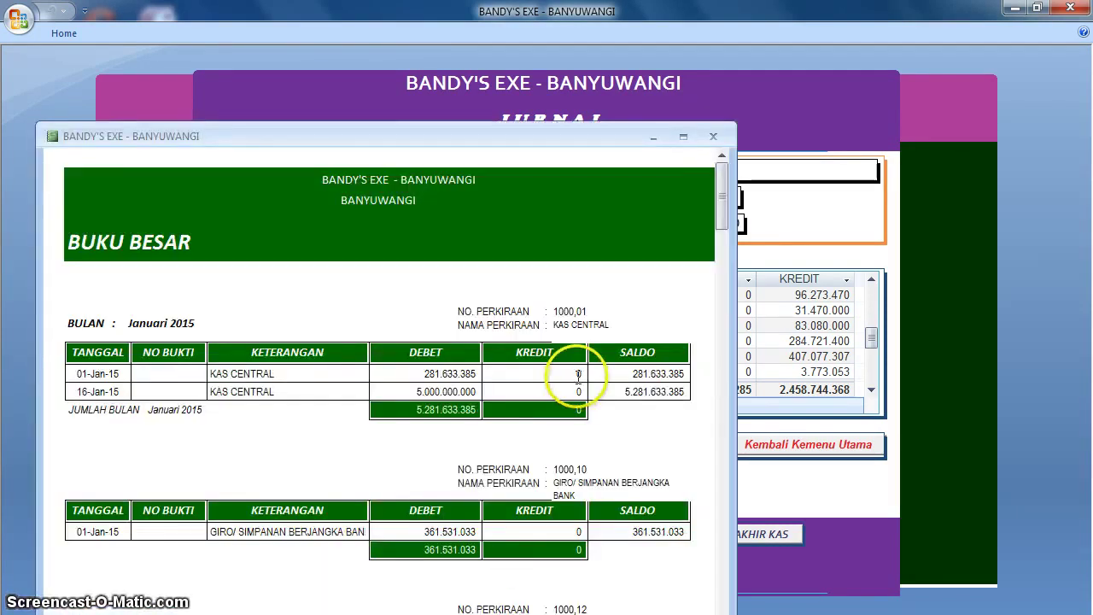
mouse_move(721, 212)
left_mouse_down()
mouse_move(730, 380)
mouse_move(722, 195)
left_mouse_up()
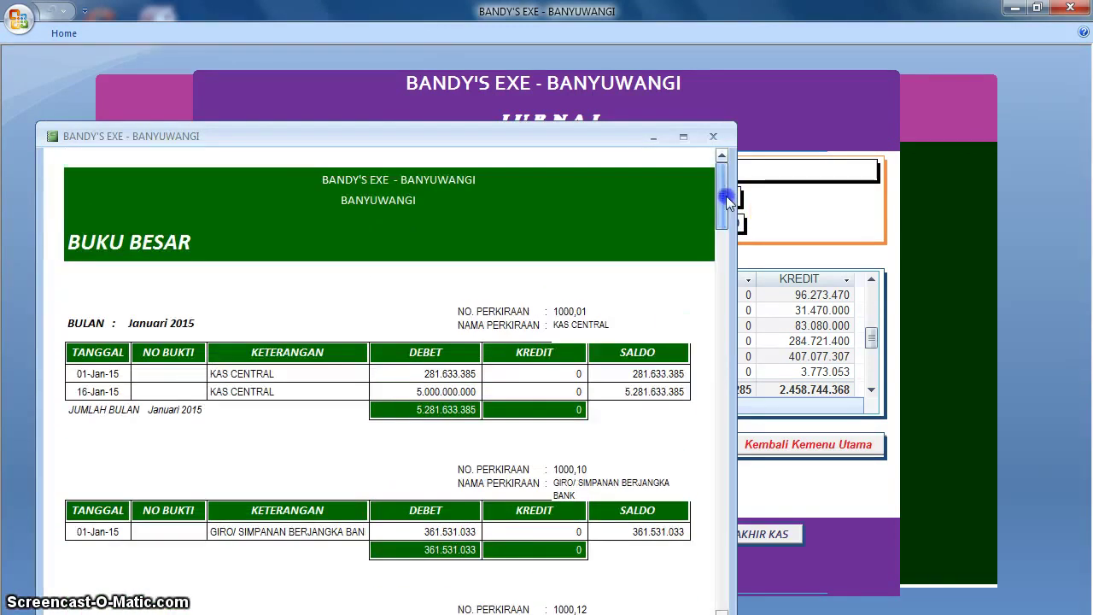
left_click(712, 139)
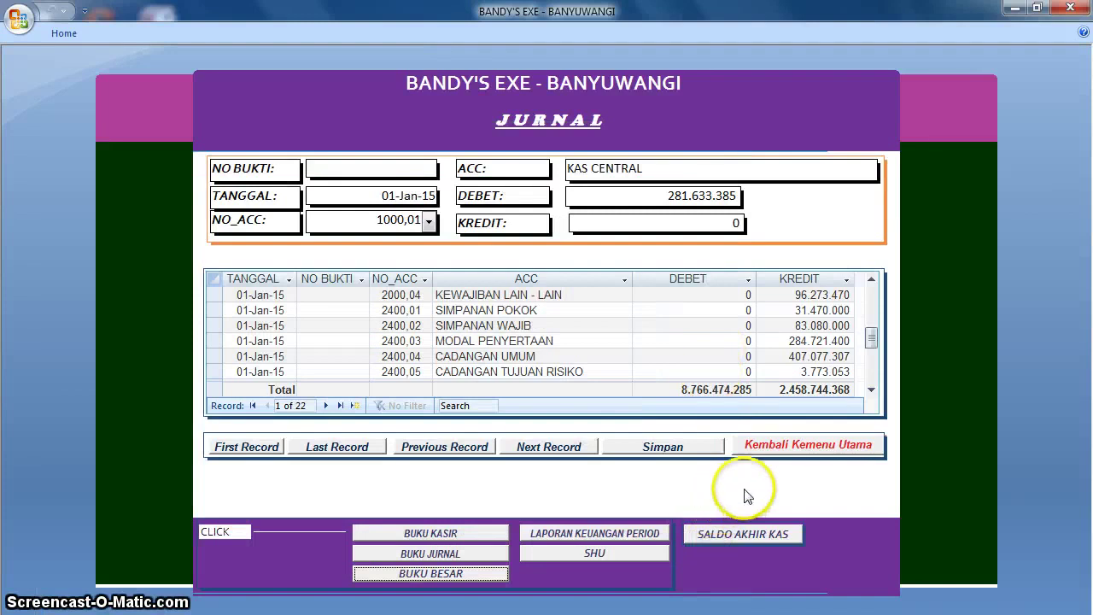
left_click(787, 449)
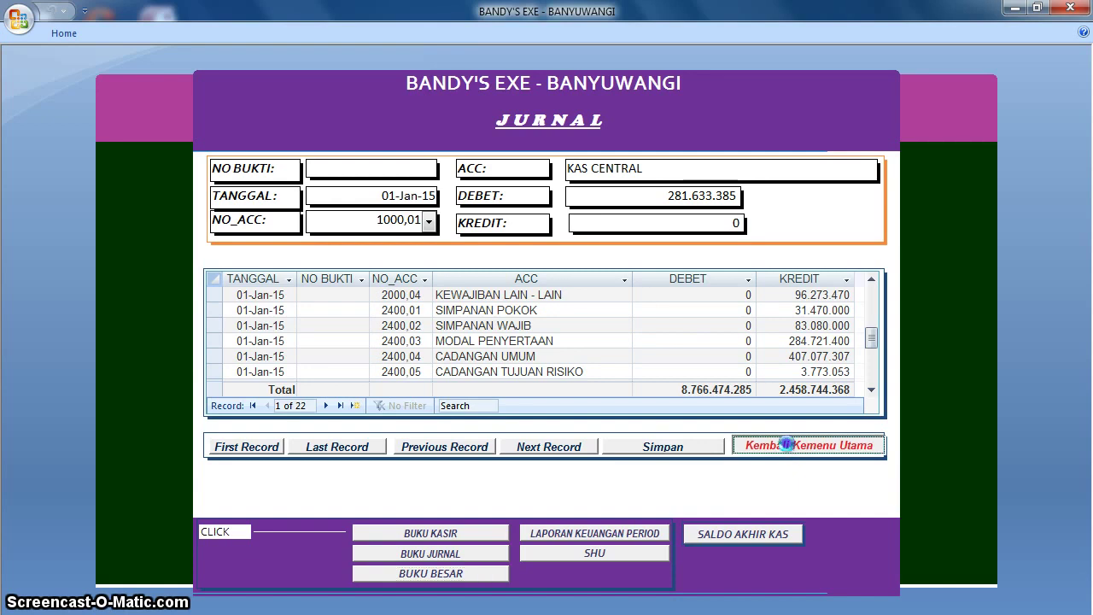
- Open the ACCOUNT REGESTER form again, then exit the accounting database with SELESAI
left_click(765, 409)
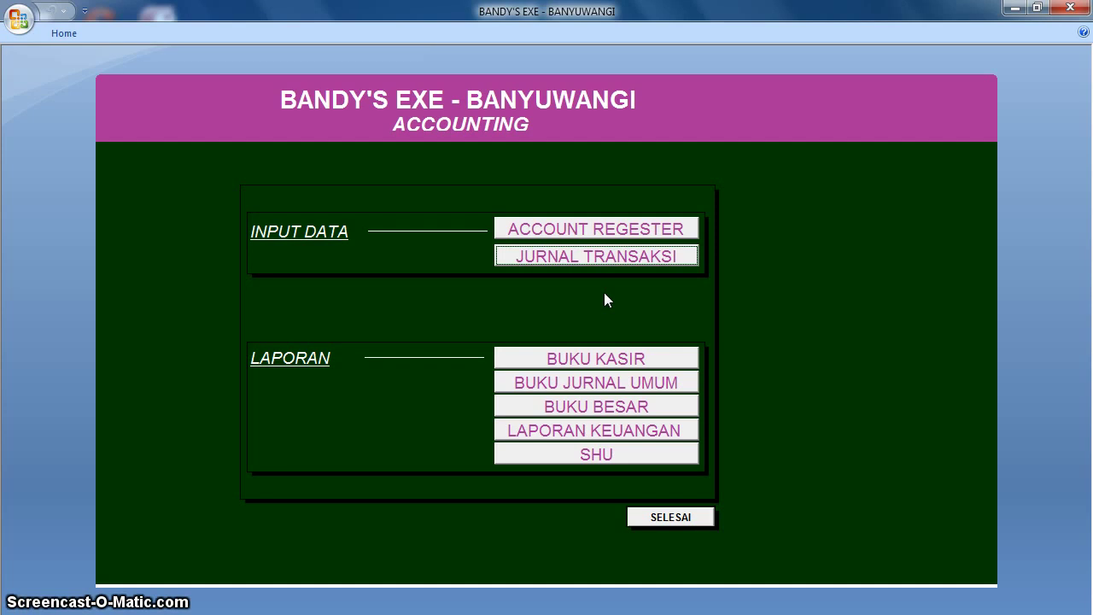
left_click(595, 228)
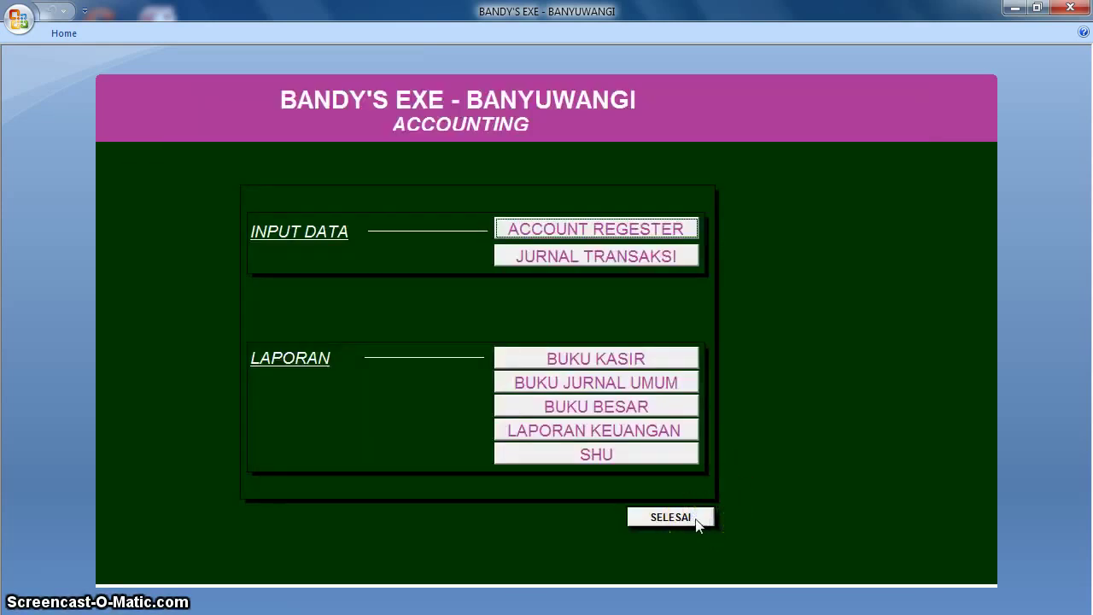
left_click(696, 521)
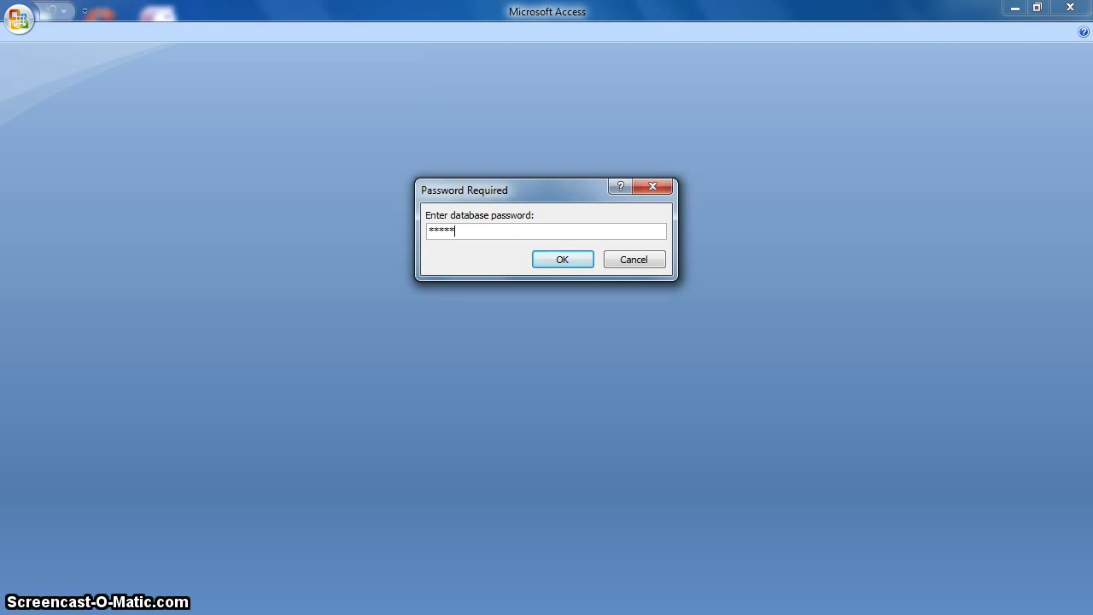
- Submit the database password and enable the database's disabled content
key("Return")
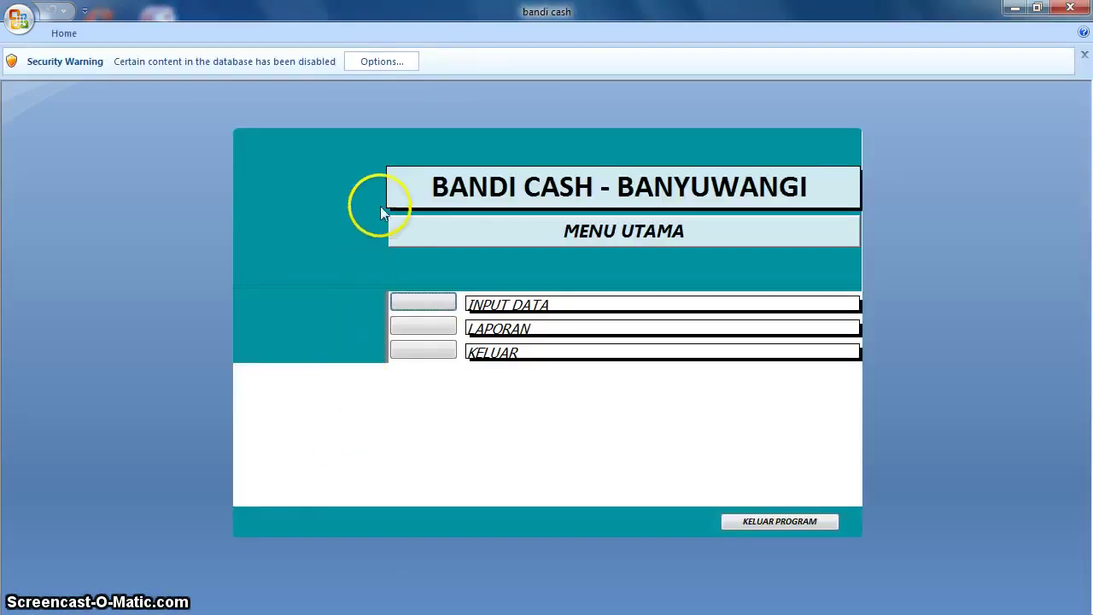
left_click(378, 61)
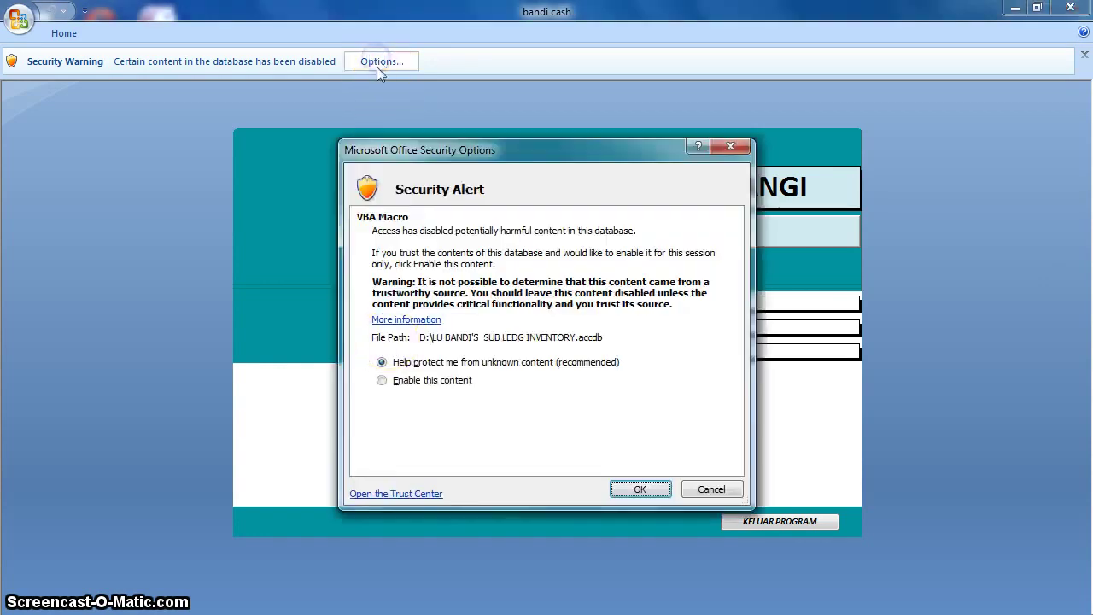
left_click(382, 380)
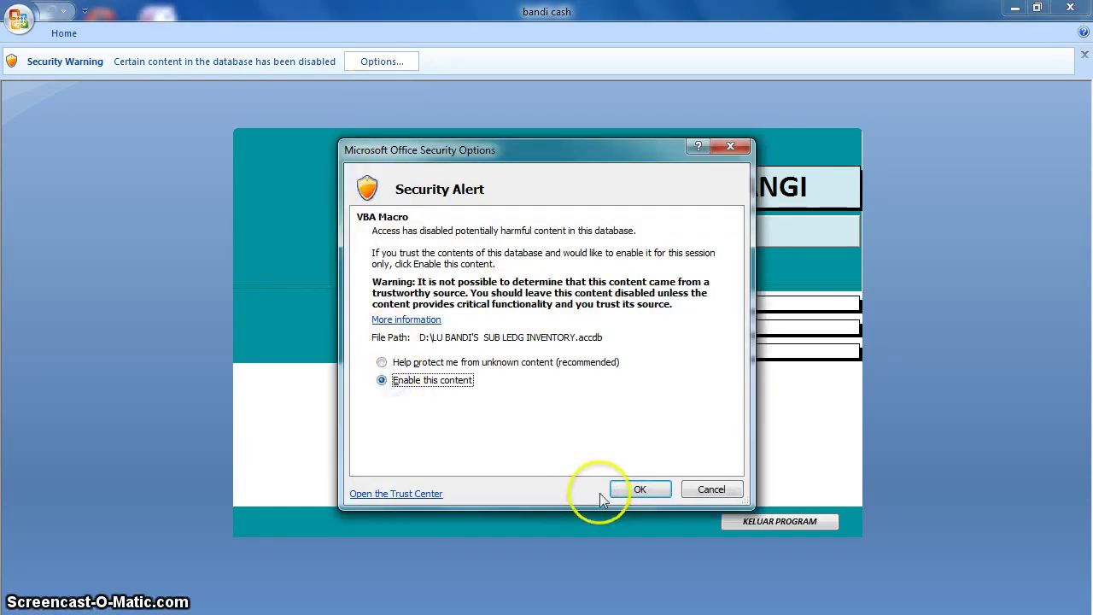
left_click(639, 489)
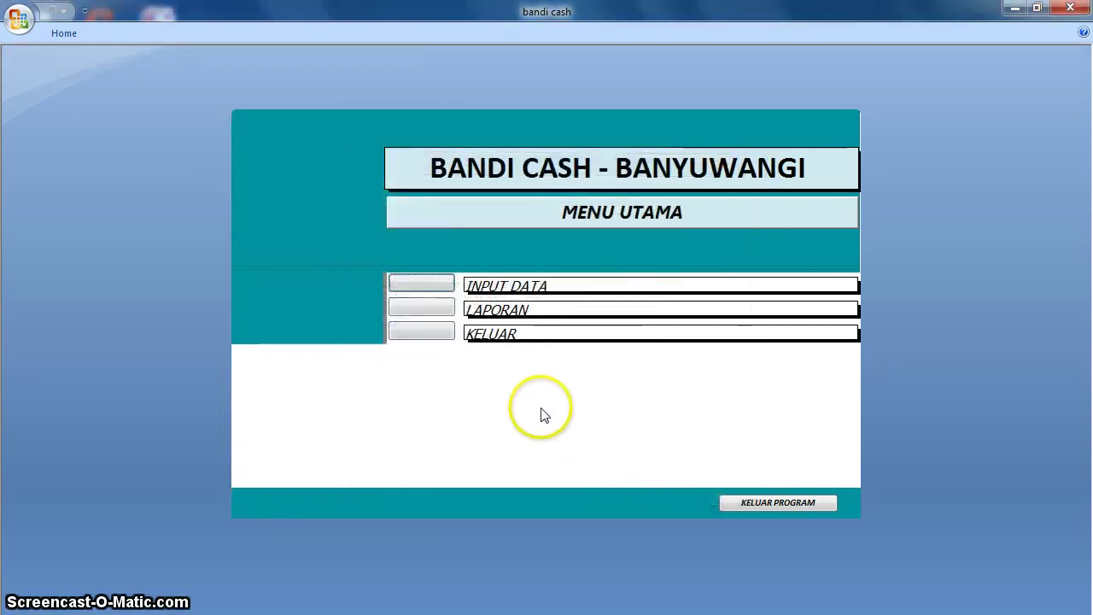
- Review and close the DATA BARANG goods entry form, then open the MENU LAPORAN report menu
left_click(427, 290)
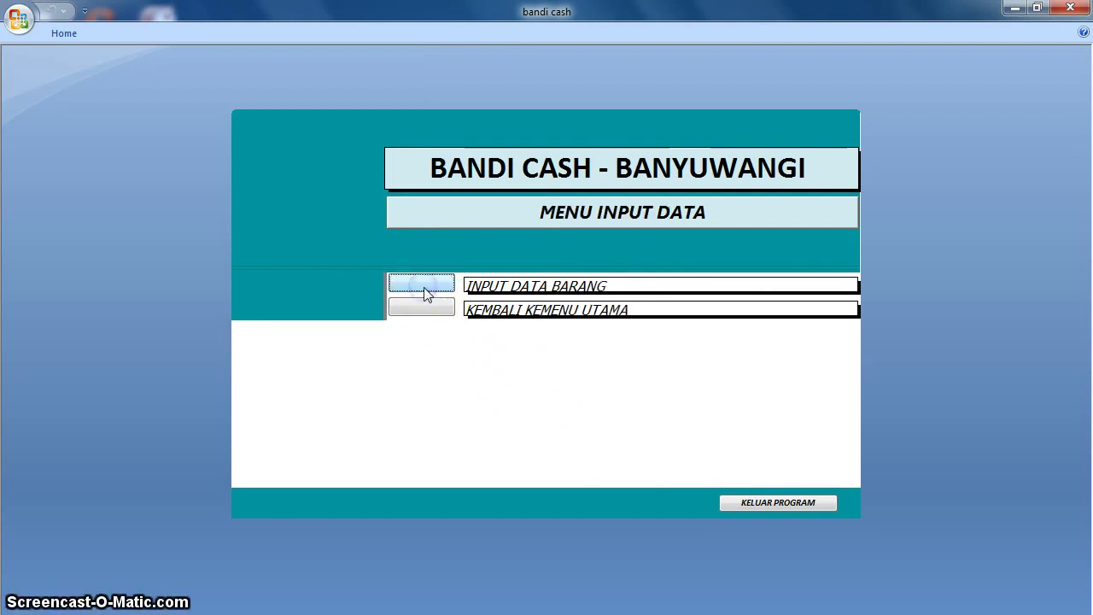
left_click(424, 286)
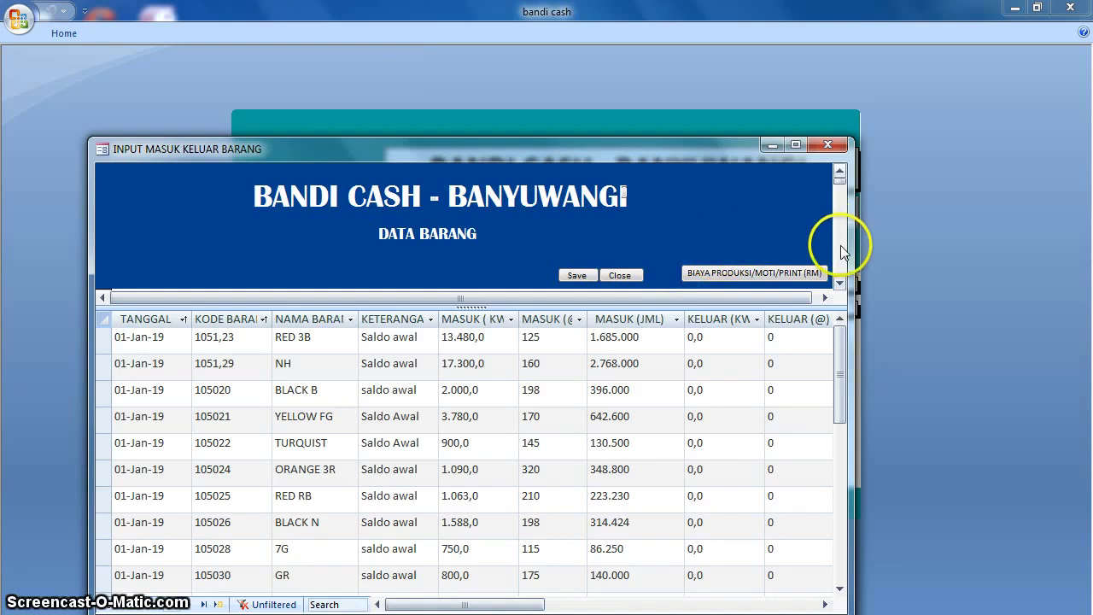
mouse_move(841, 350)
left_mouse_down()
mouse_move(839, 452)
mouse_move(837, 334)
left_mouse_up()
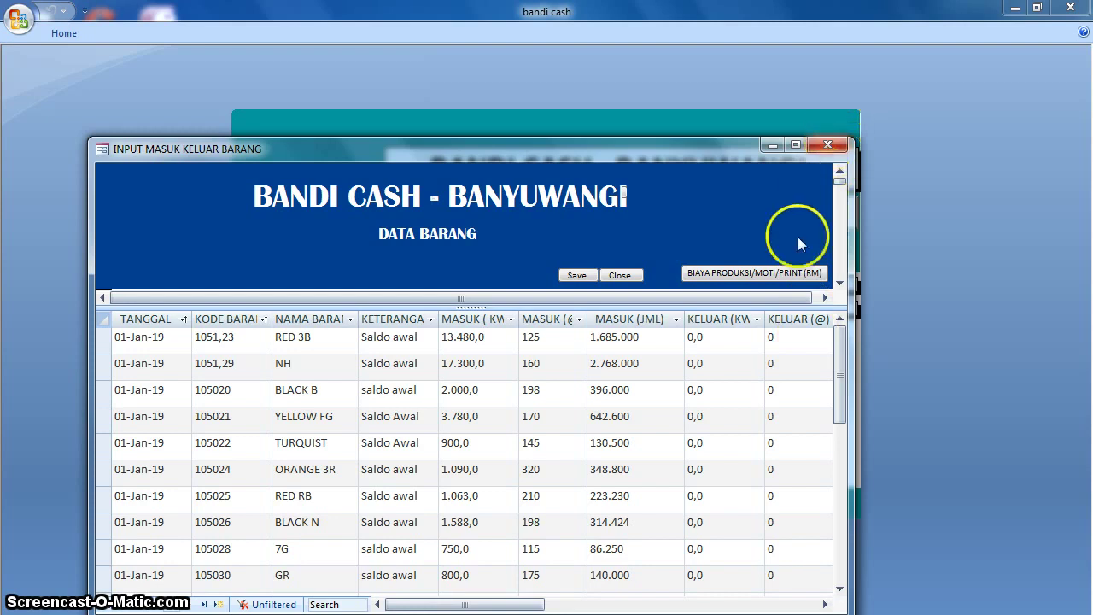
left_click(629, 277)
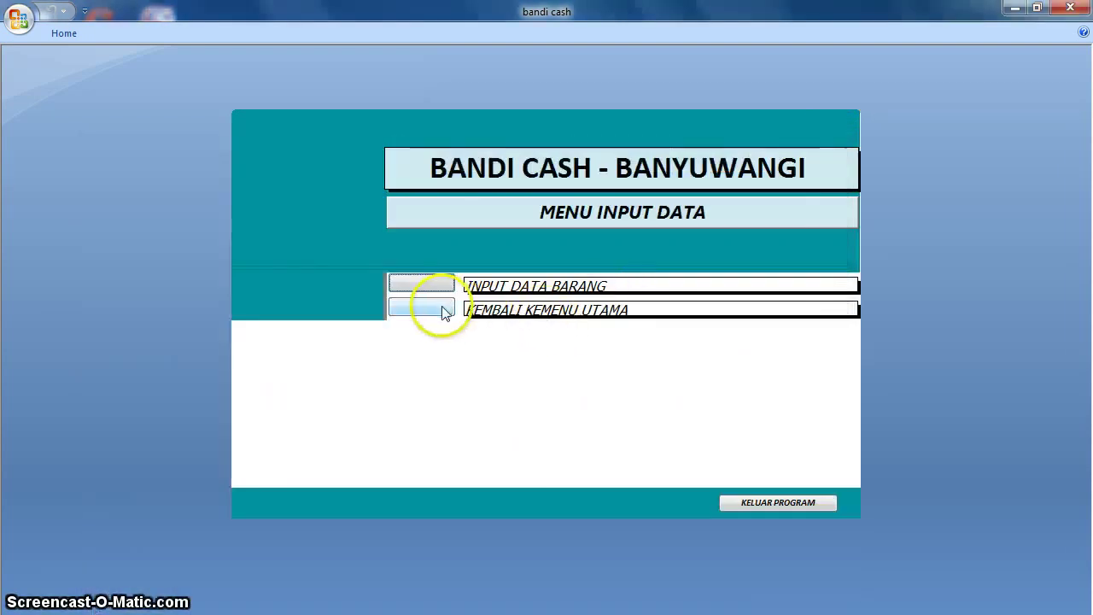
left_click(439, 312)
left_click(442, 308)
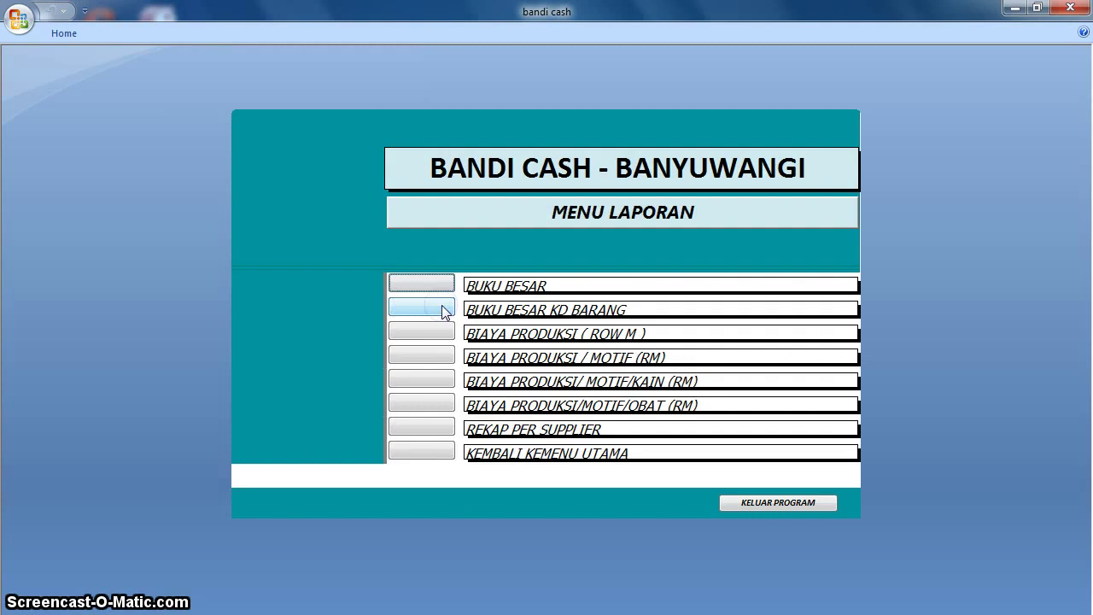
- View and close the BUKU BESAR KD BARANG report and the BUKU BESAR material usage report
left_click(441, 305)
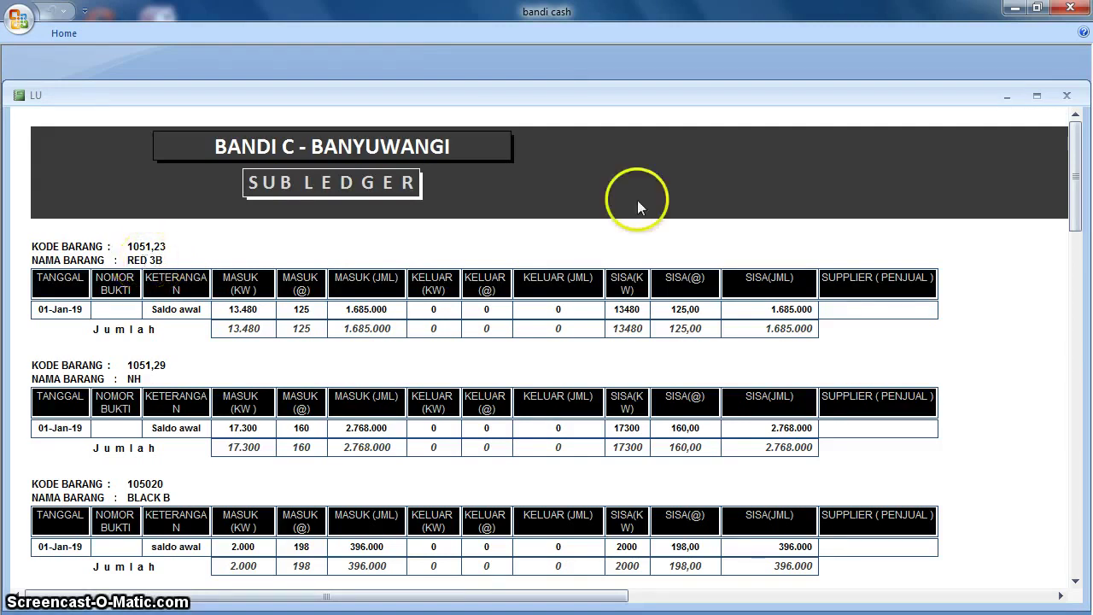
left_click(1067, 95)
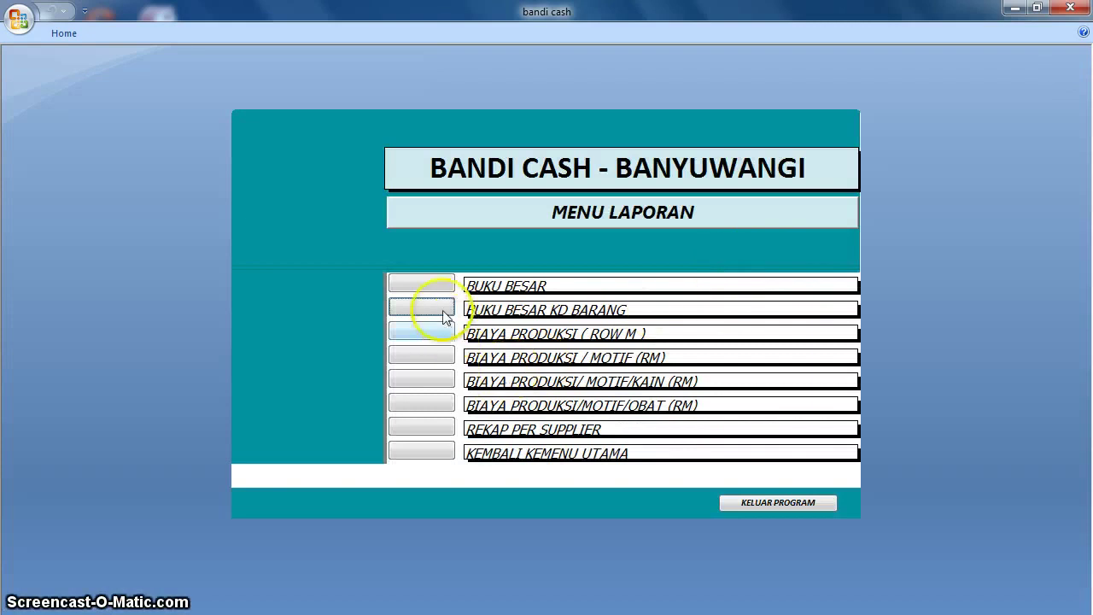
left_click(429, 286)
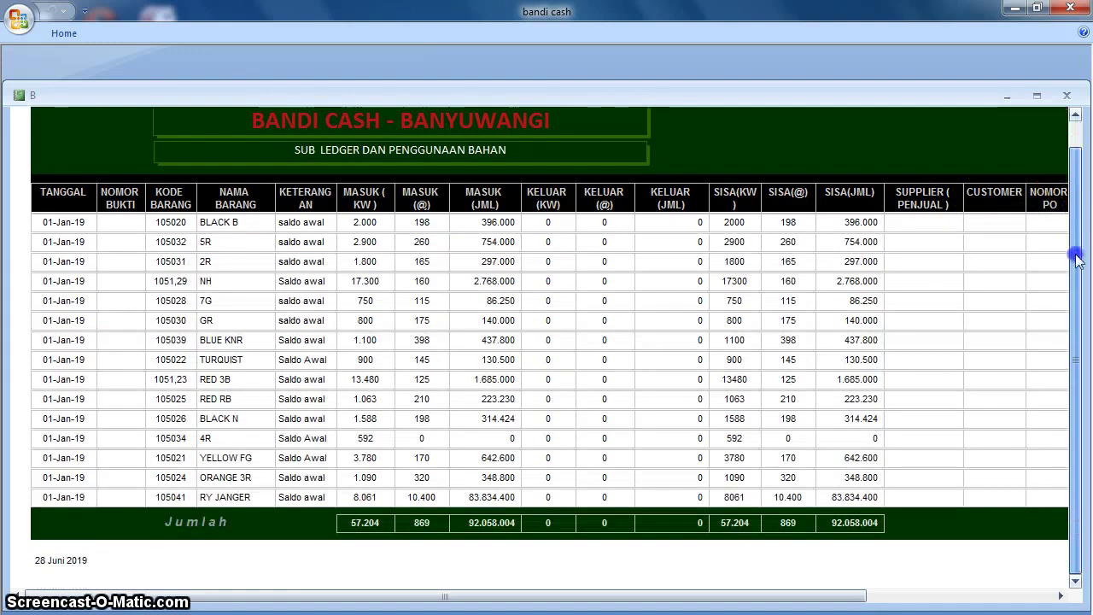
left_click_drag(1072, 209, 1079, 152)
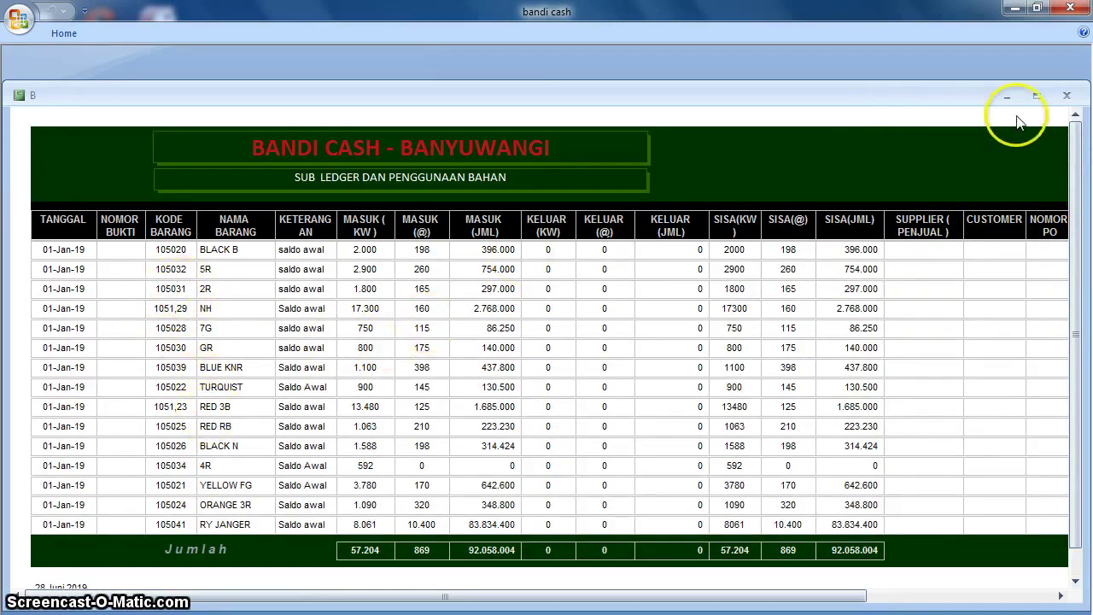
left_click(1069, 97)
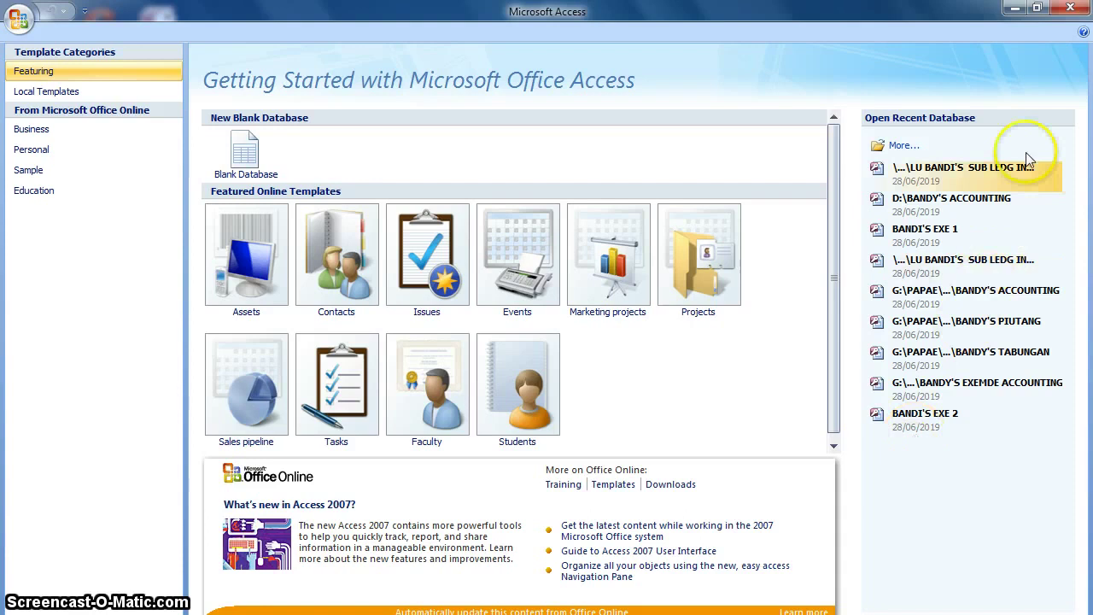
- Close Access, reopen the BANDI'S EXE 1 database, and keep the full ribbon always shown
left_click(1069, 8)
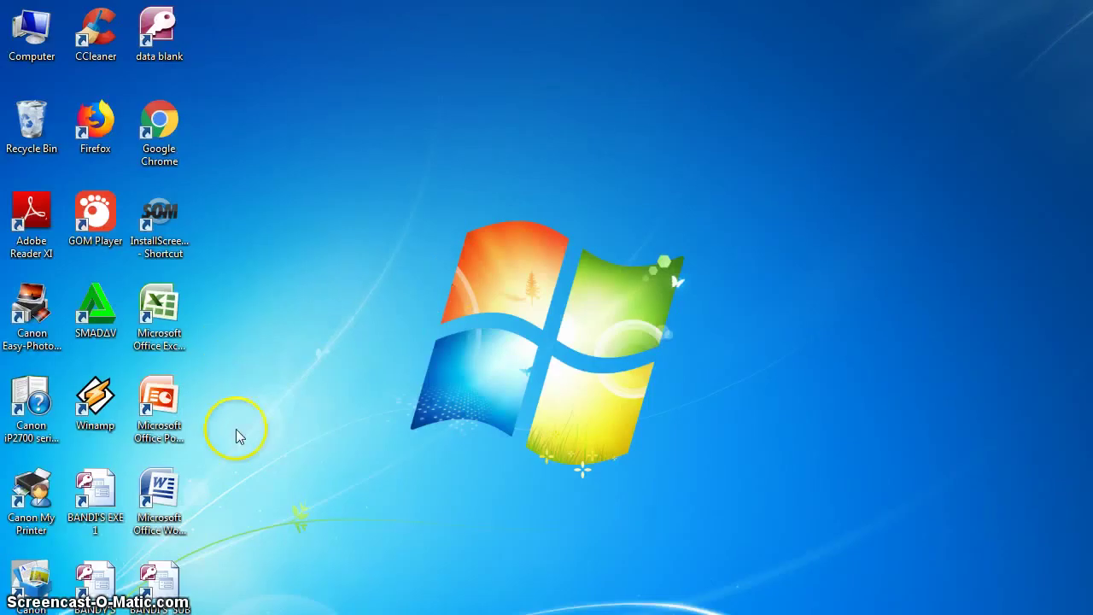
double_click(97, 503)
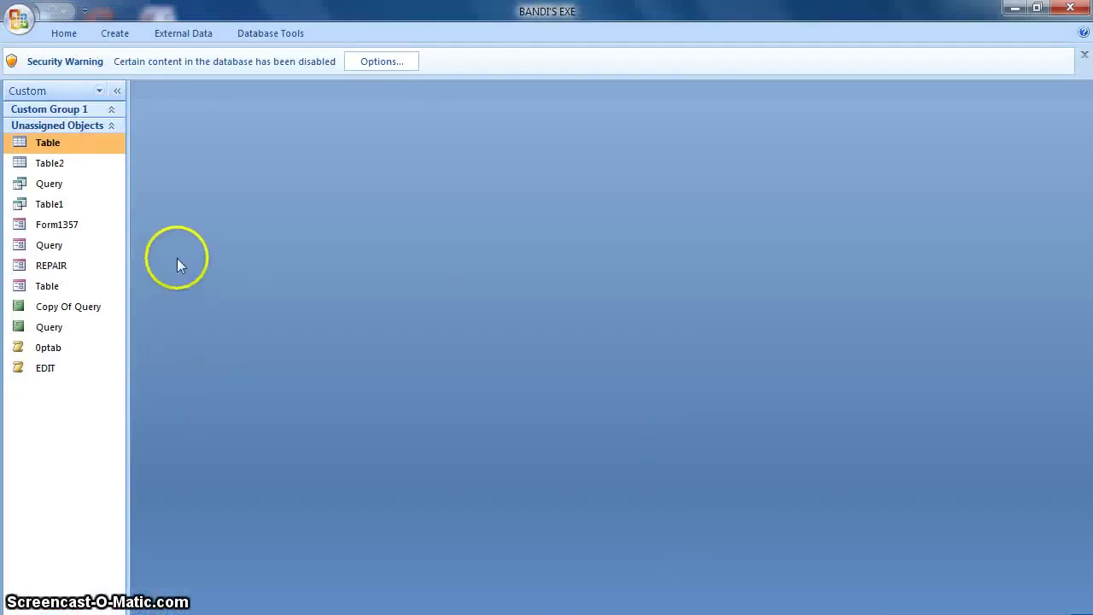
left_click(85, 11)
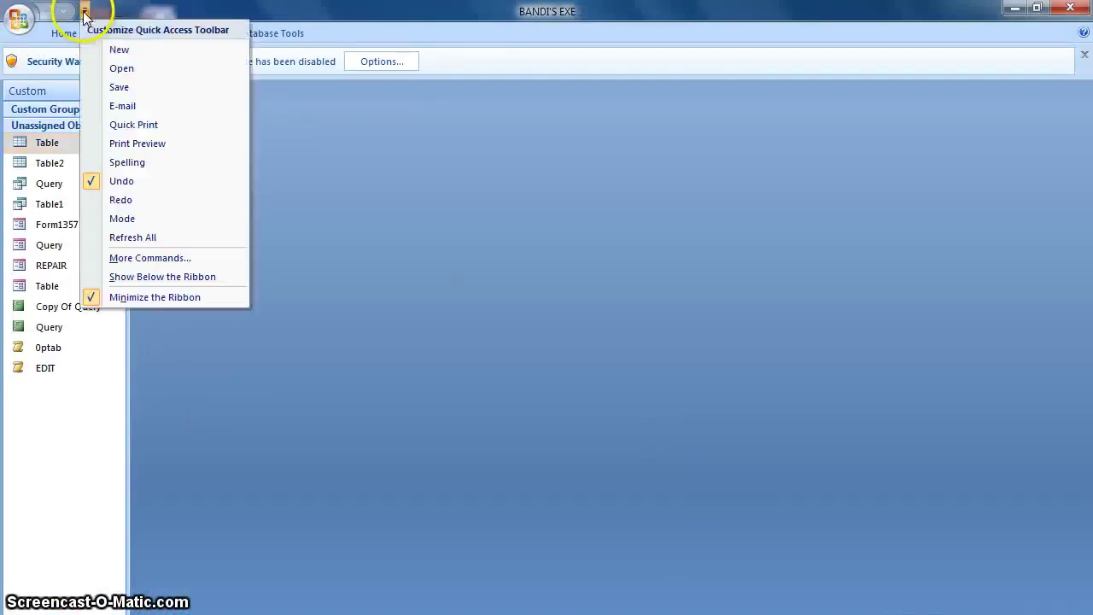
left_click(148, 297)
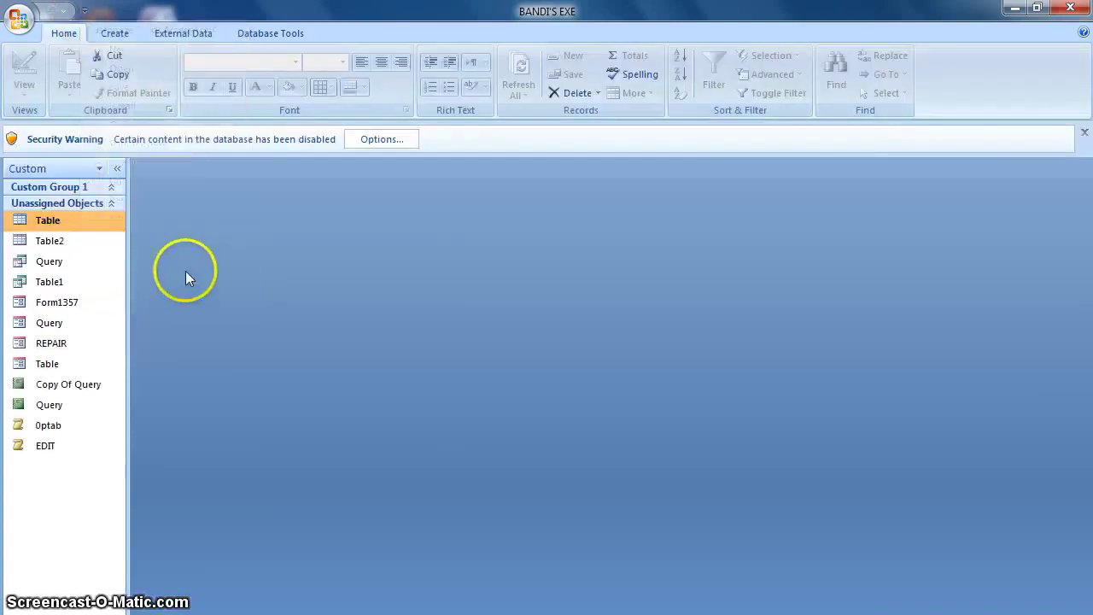
- Enable the BANDI'S EXE database's disabled content via the Security Warning options
left_click(397, 145)
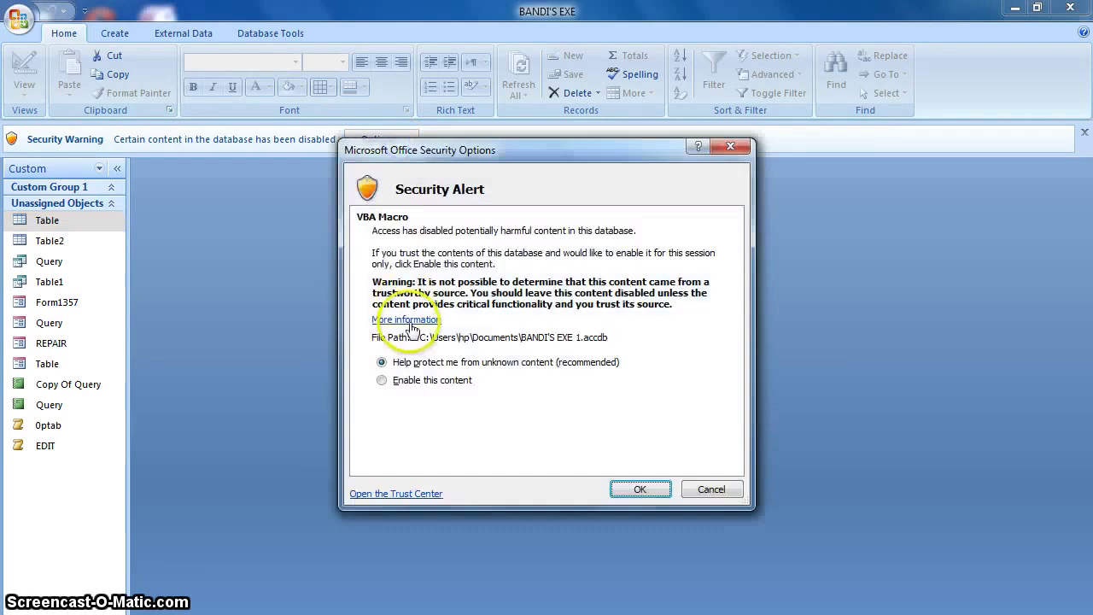
left_click(416, 383)
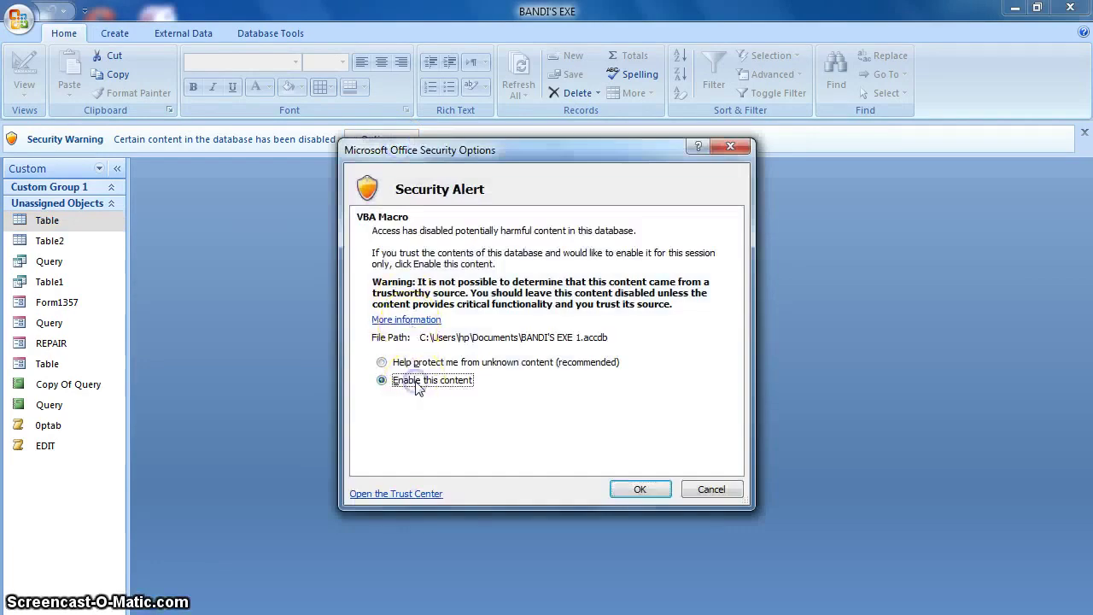
left_click(708, 489)
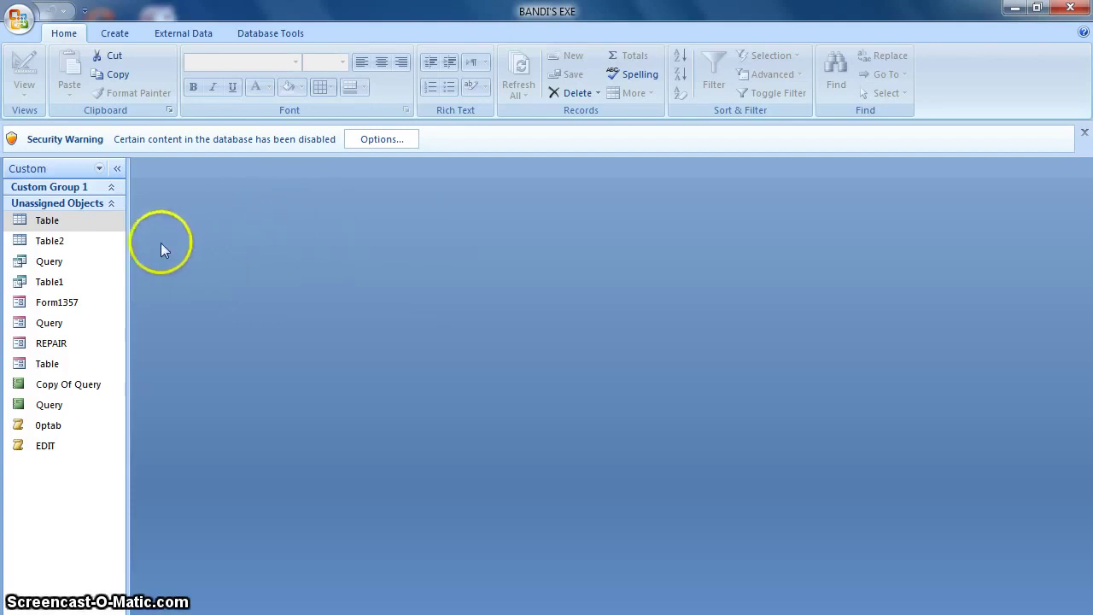
left_click(368, 138)
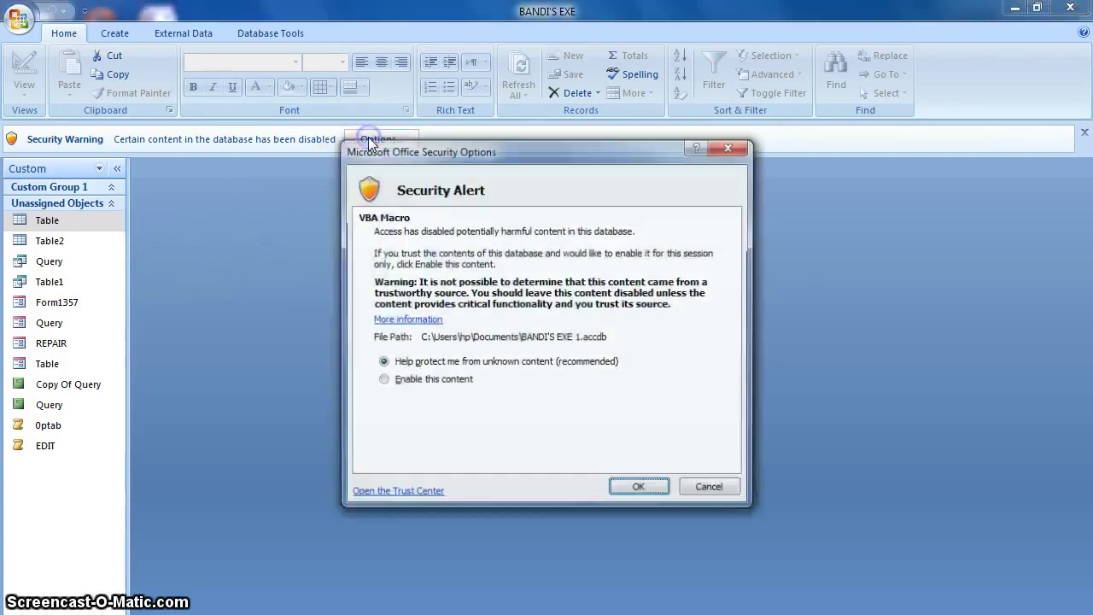
left_click(422, 384)
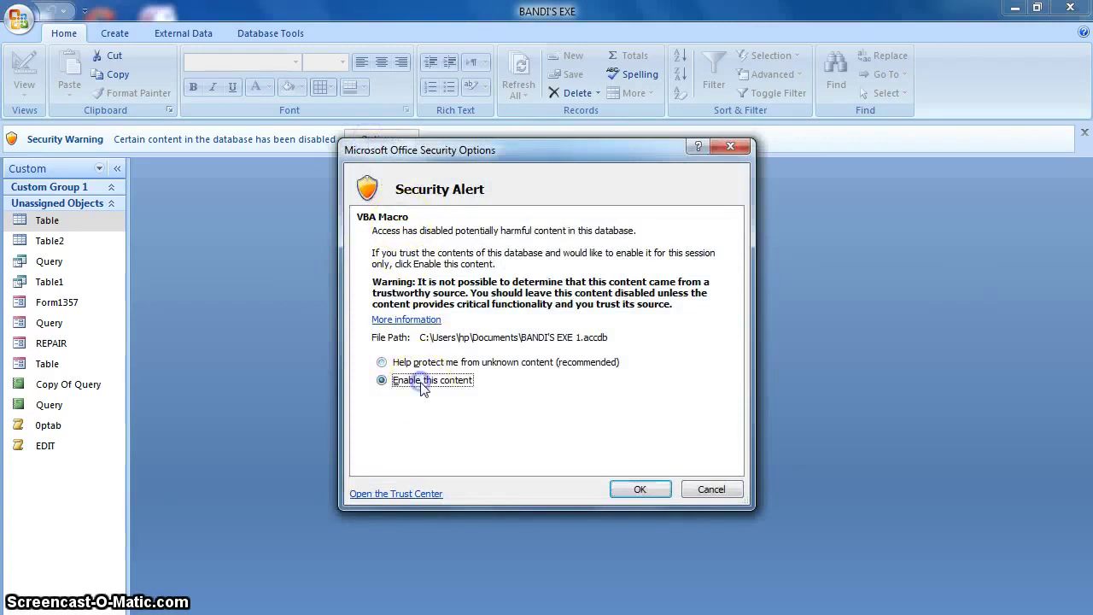
left_click(628, 489)
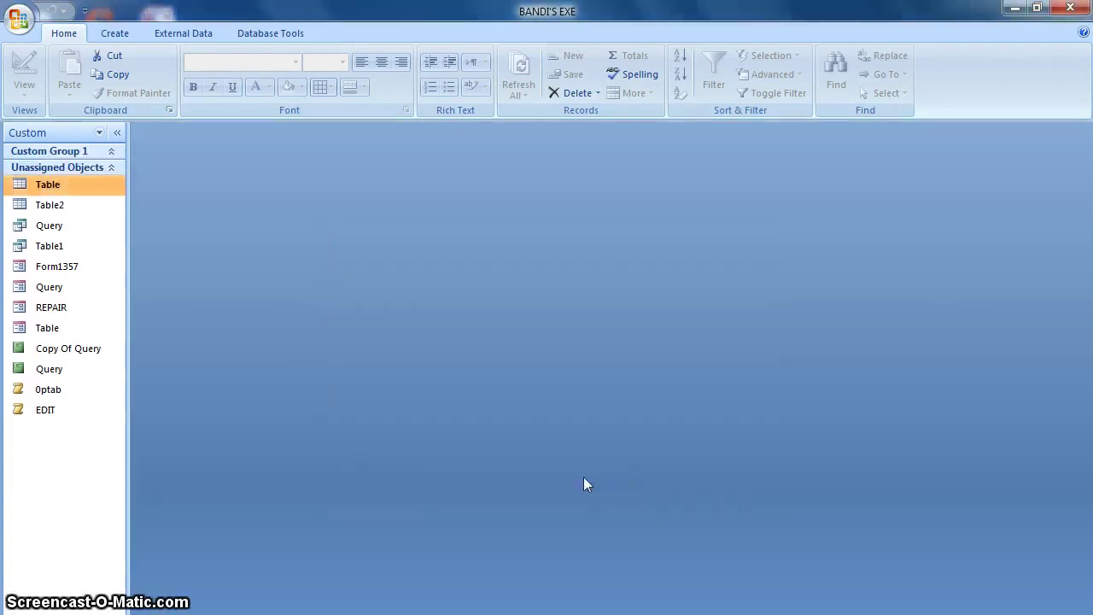
- Open the table named Table from the Navigation Pane and switch it to Design View
left_click(104, 190)
double_click(103, 188)
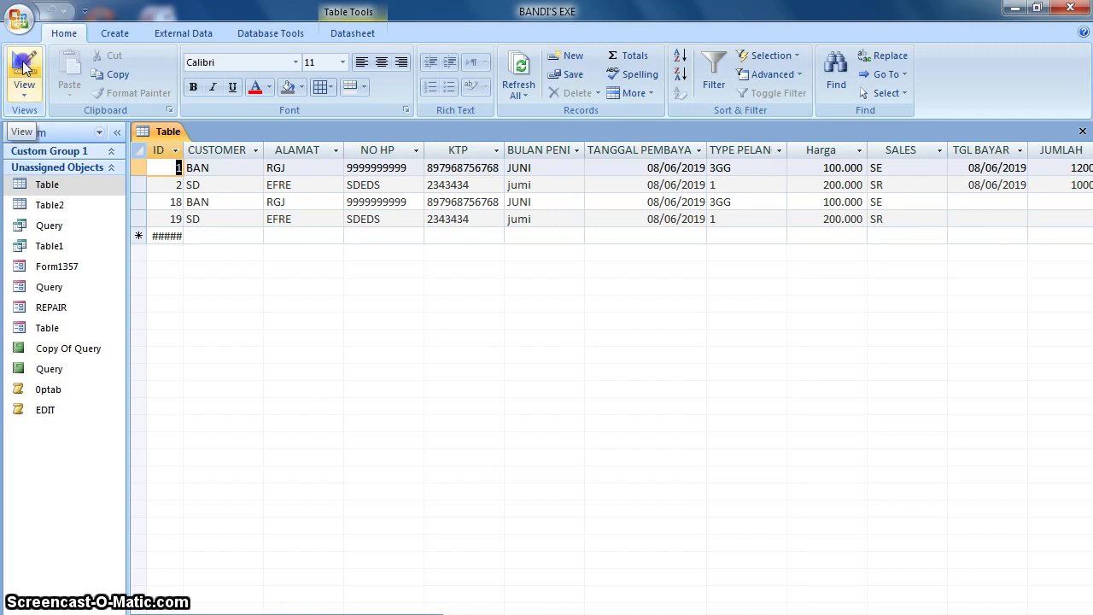
left_click(24, 68)
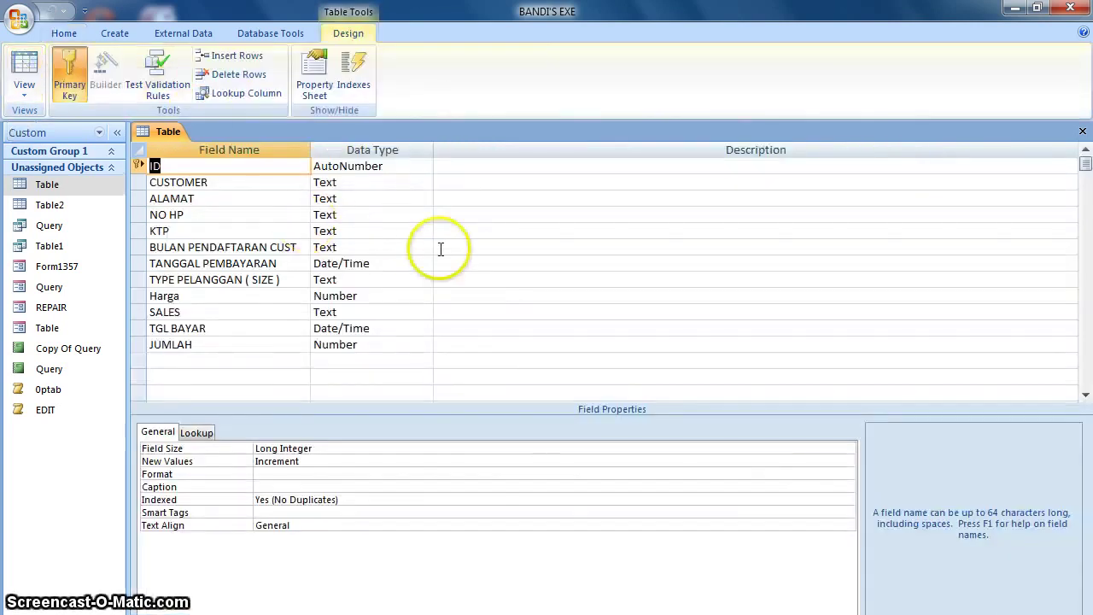
- In Design View, inspect the CUSTOMER field size and the ALAMAT, NO HP and KTP data types
left_click(24, 100)
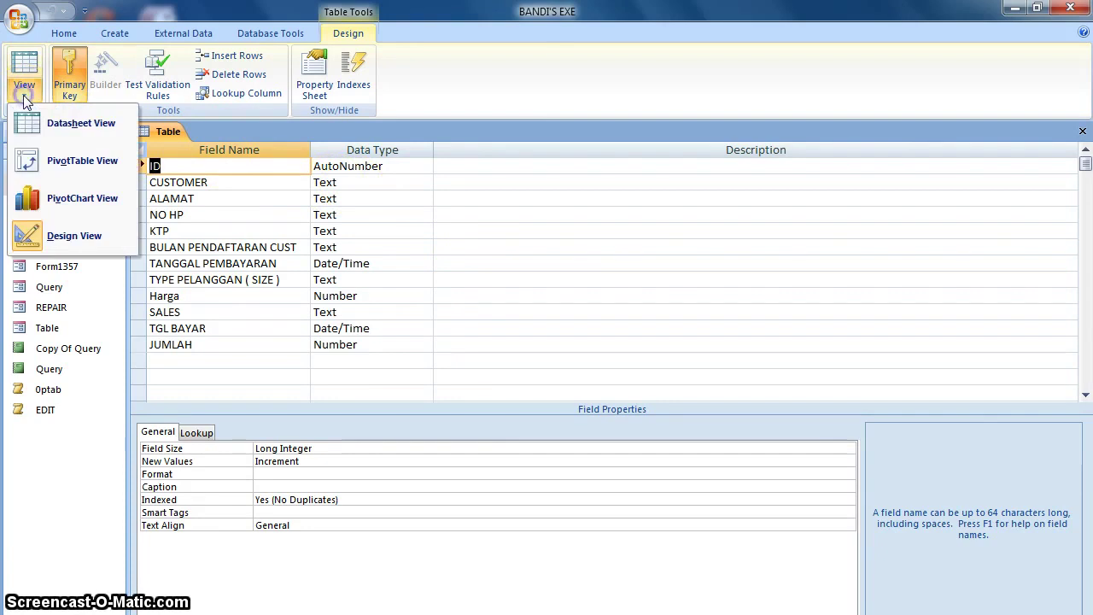
left_click(72, 238)
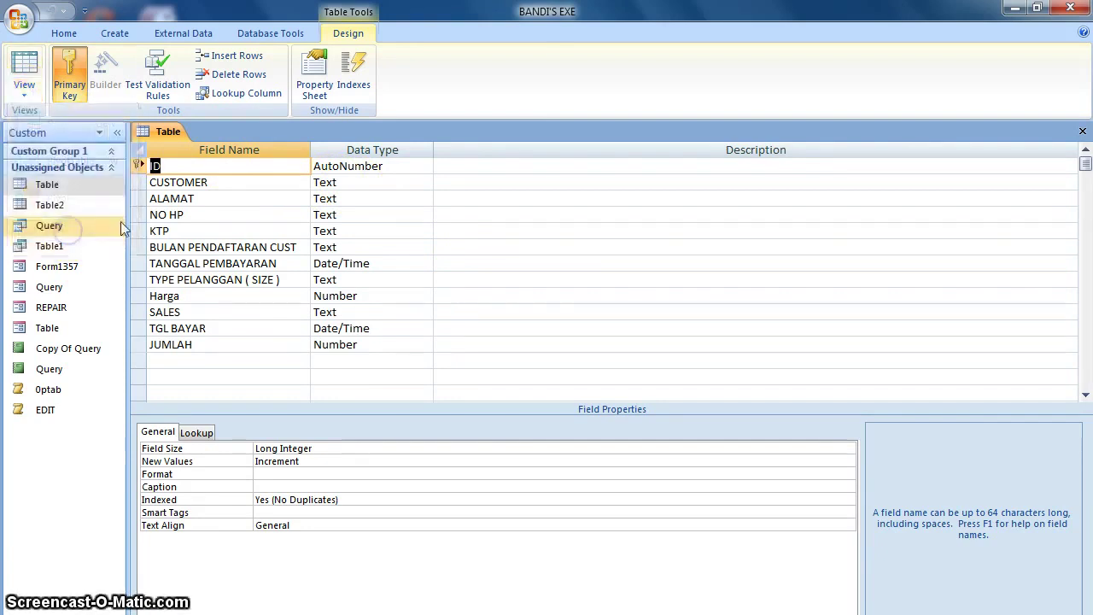
left_click(355, 183)
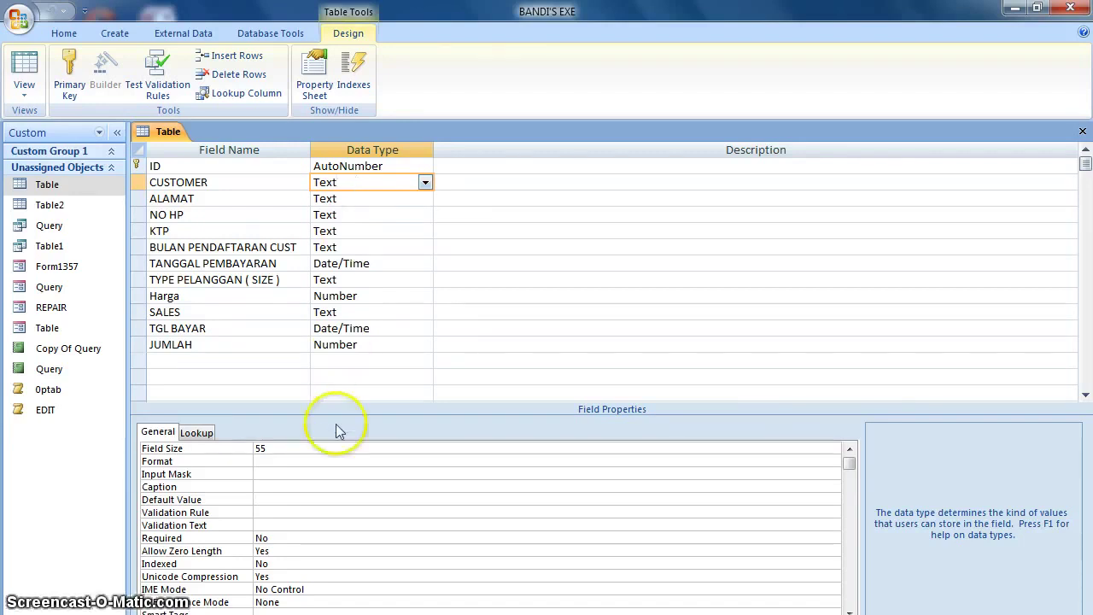
left_click(324, 450)
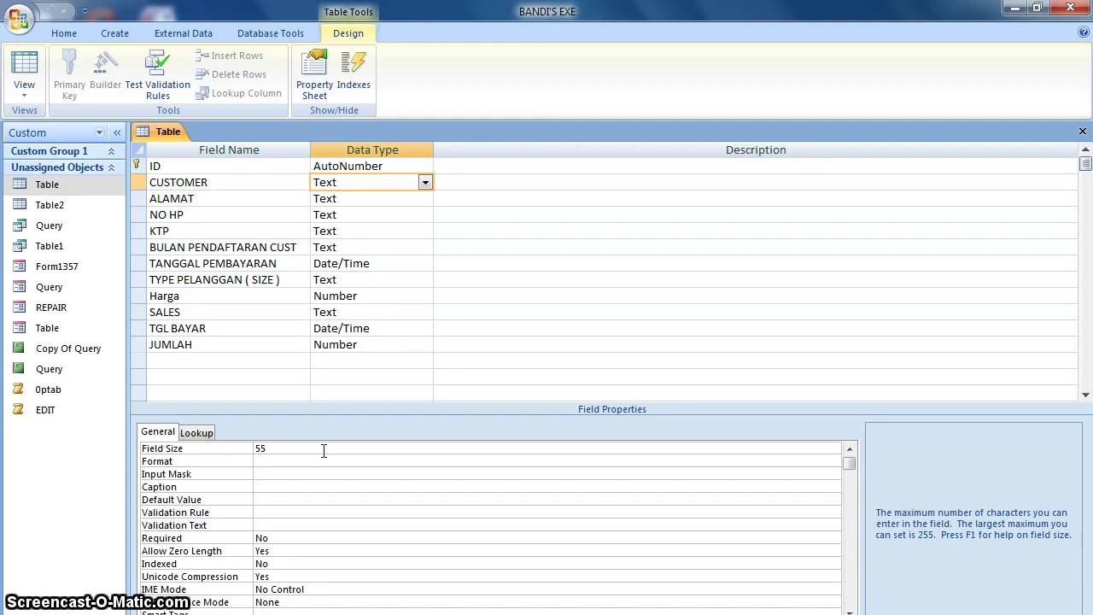
left_click(380, 200)
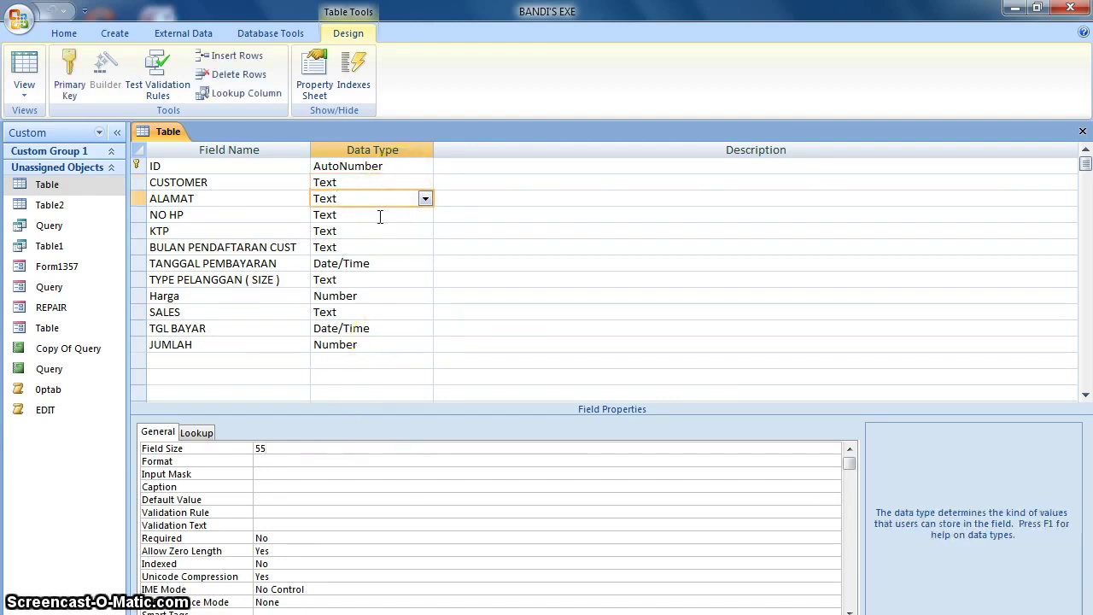
left_click(380, 215)
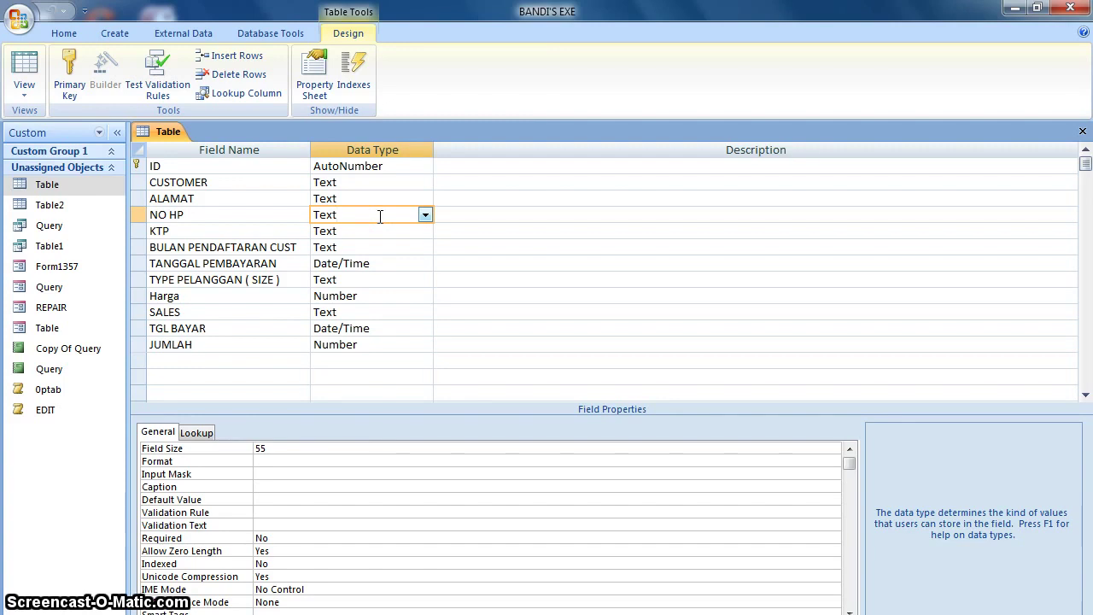
left_click(380, 230)
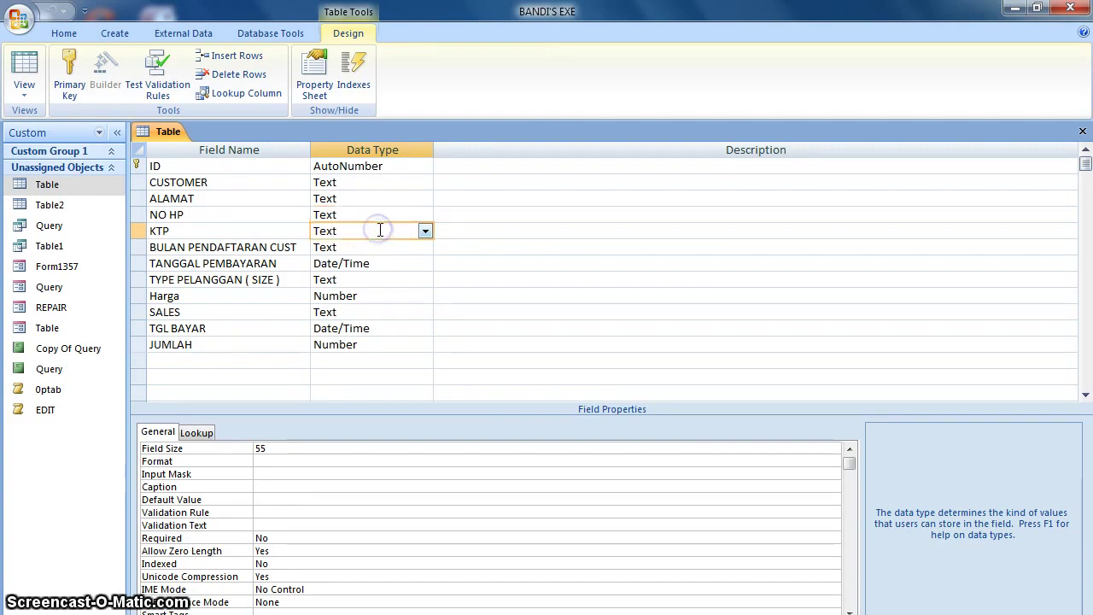
- Set the TANGGAL PEMBAYARAN field's Format property to Medium Date
left_click(386, 267)
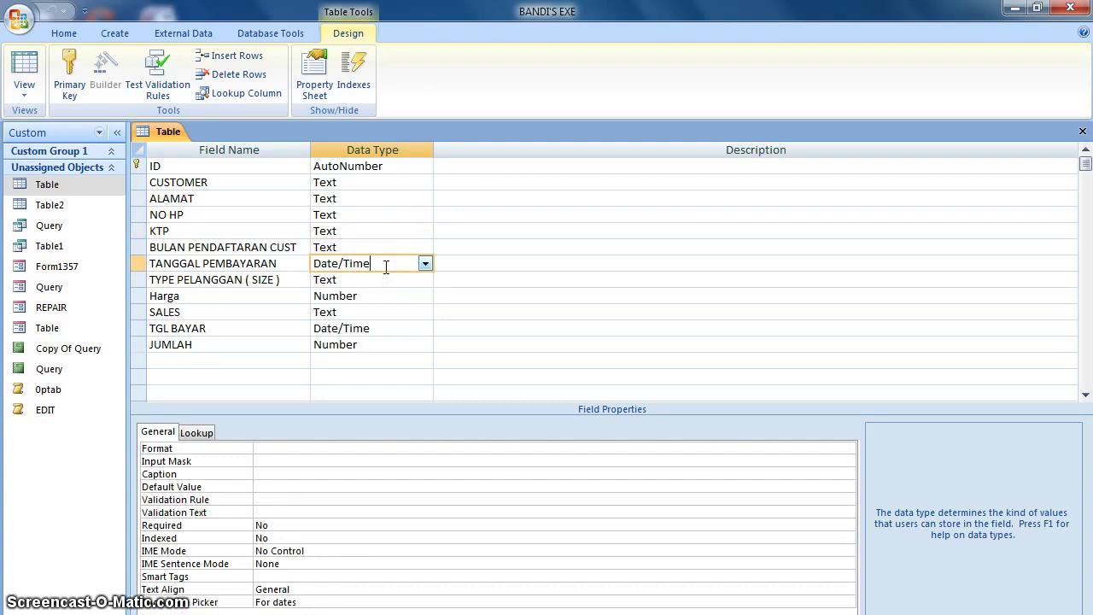
left_click(405, 271)
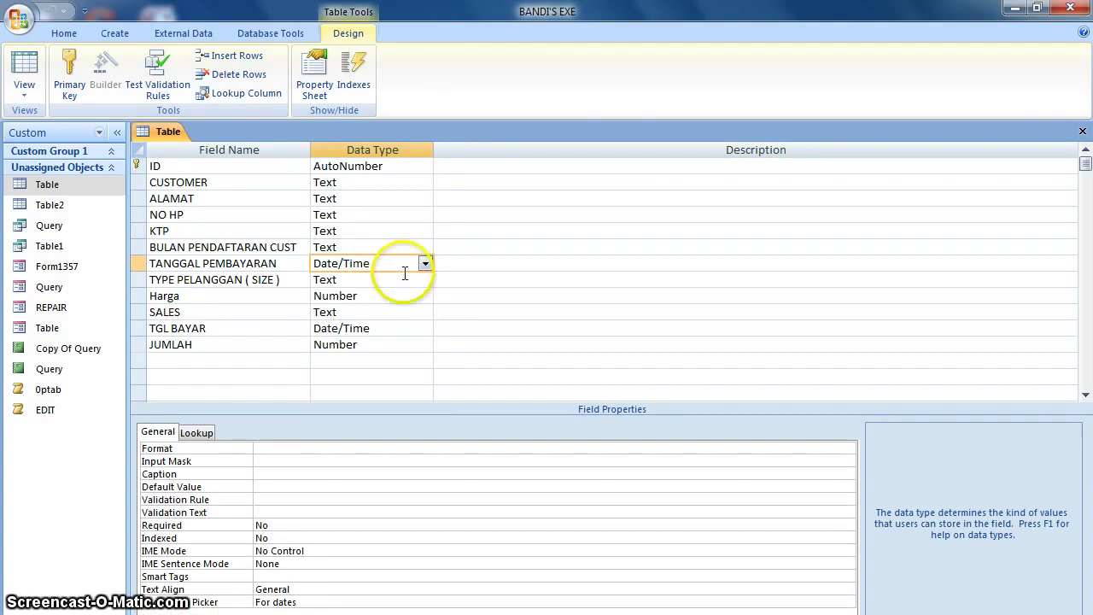
left_click(378, 446)
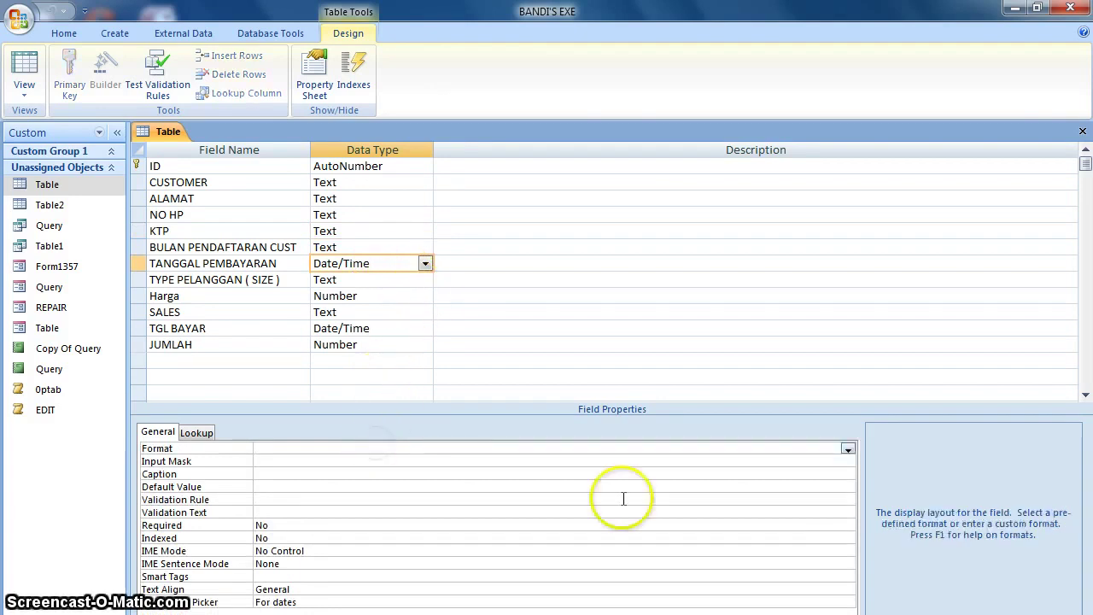
left_click(848, 449)
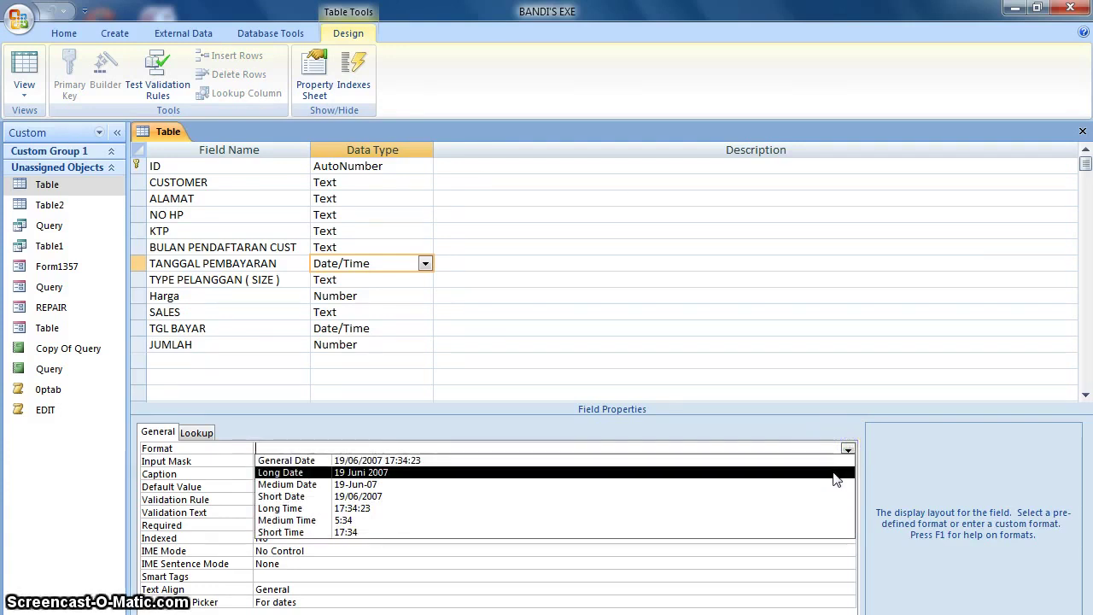
left_click(836, 505)
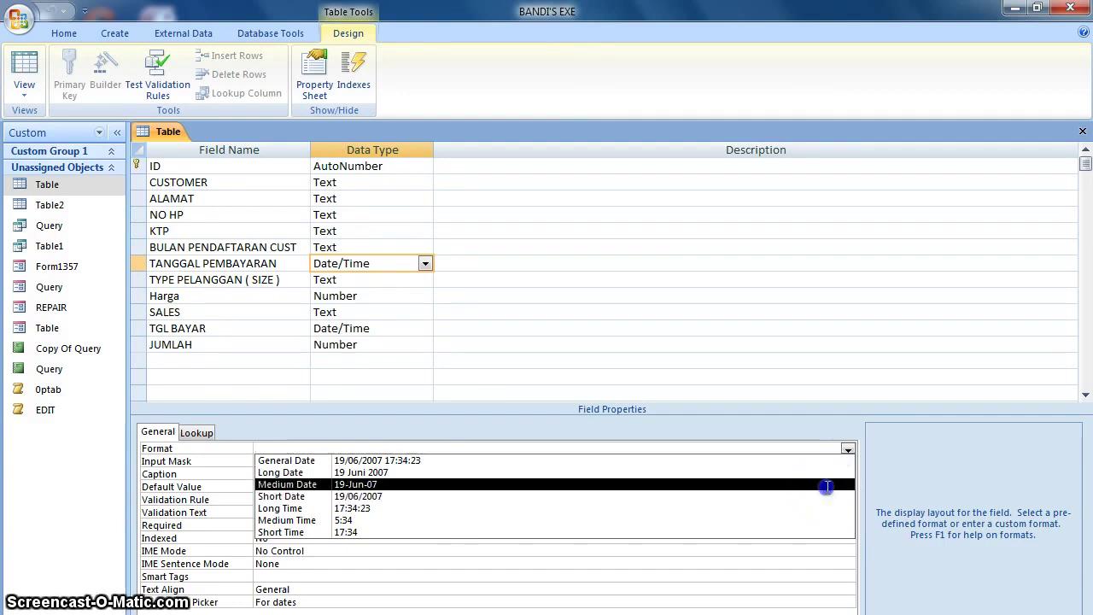
left_click(827, 486)
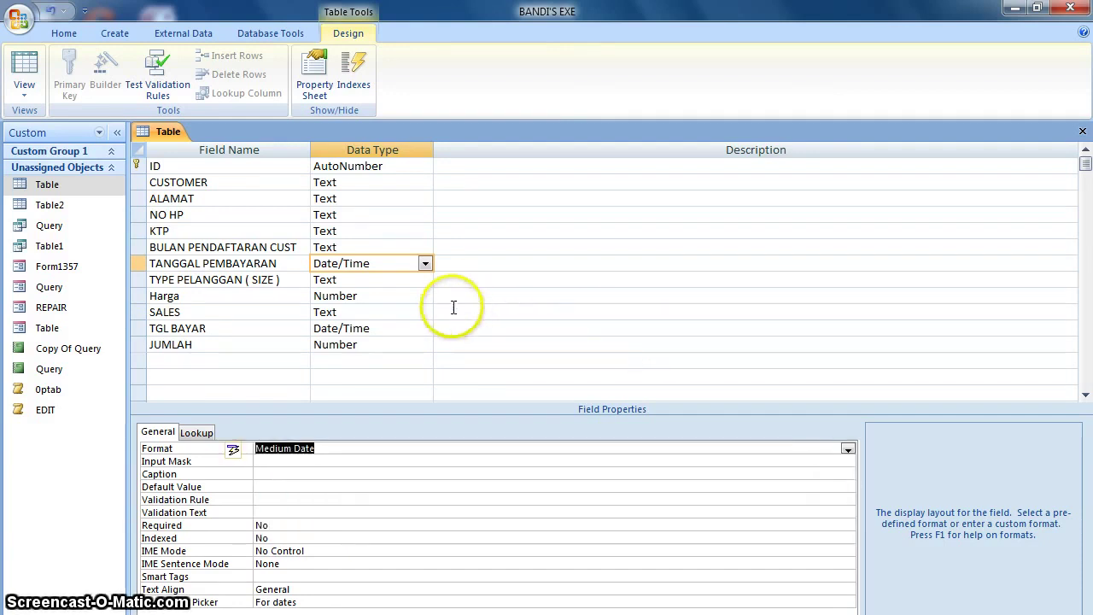
left_click(405, 297)
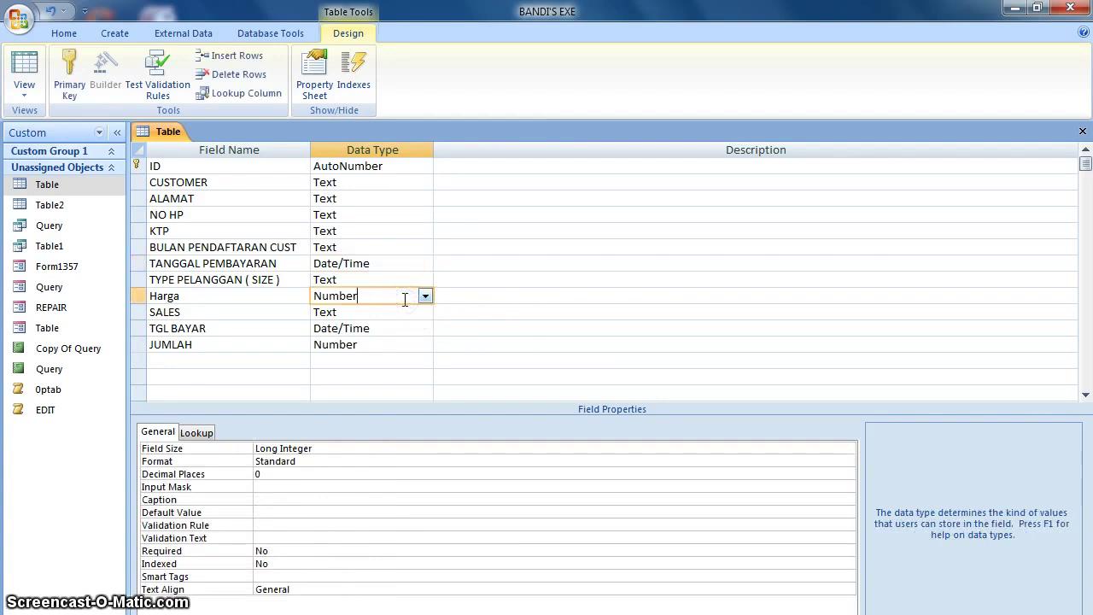
left_click(515, 314)
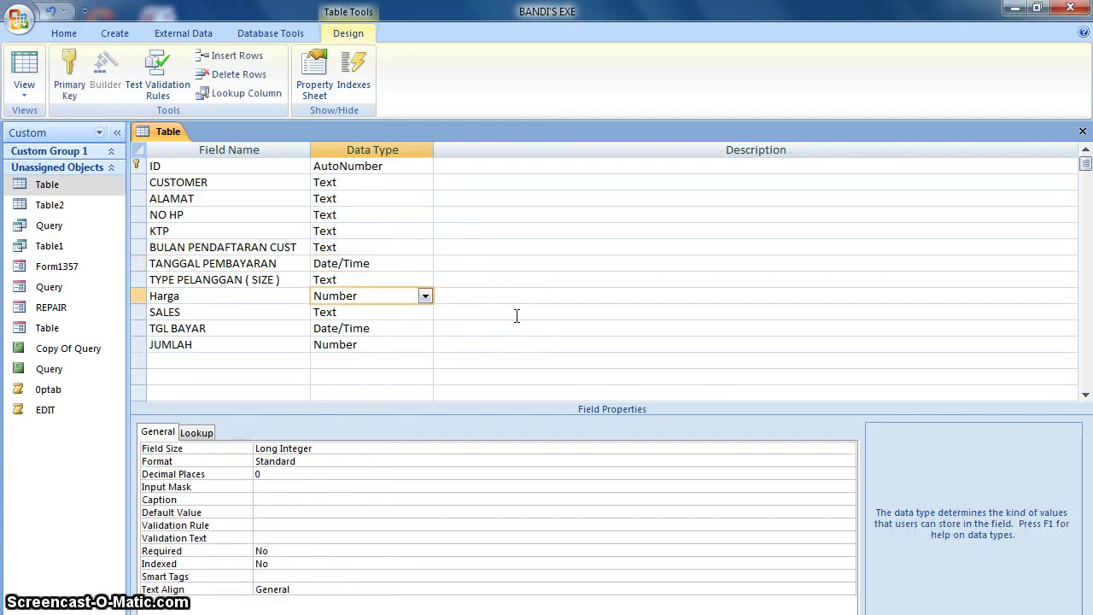
left_click(512, 316)
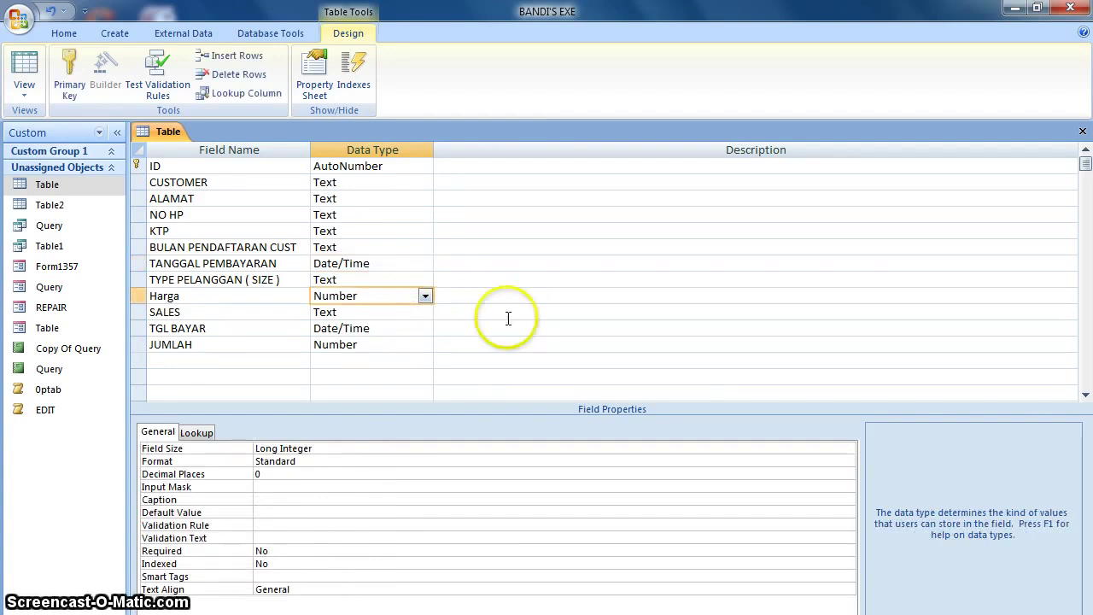
left_click(425, 448)
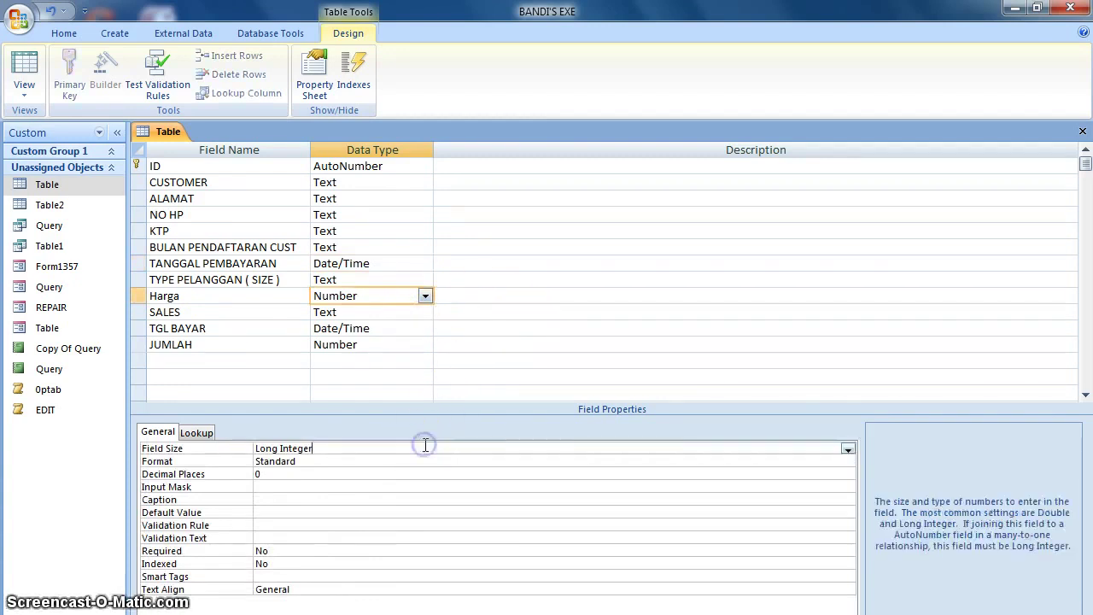
left_click(846, 449)
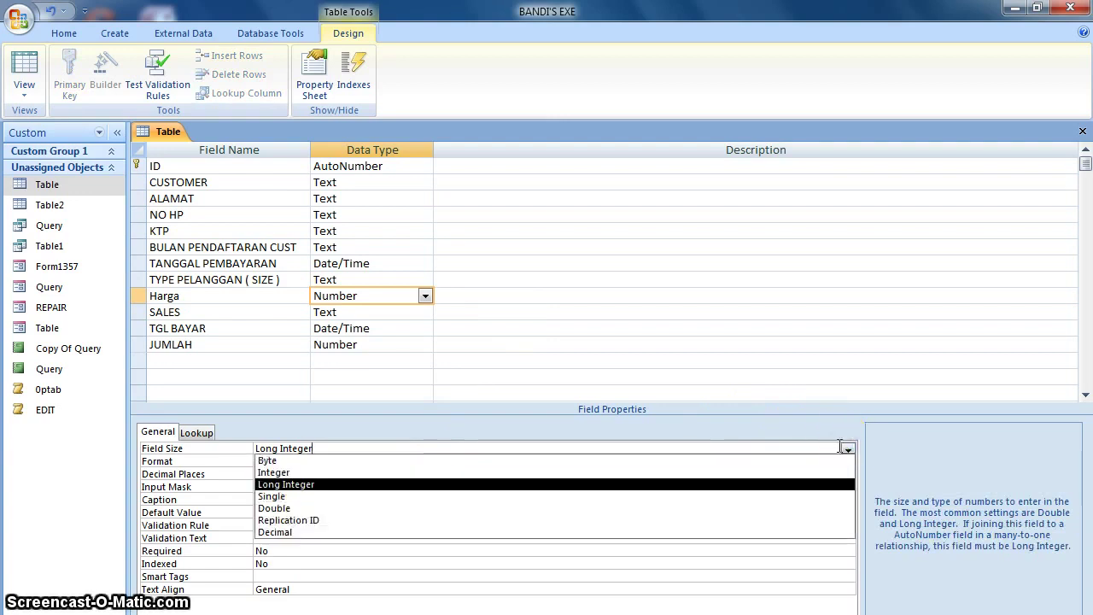
left_click(798, 485)
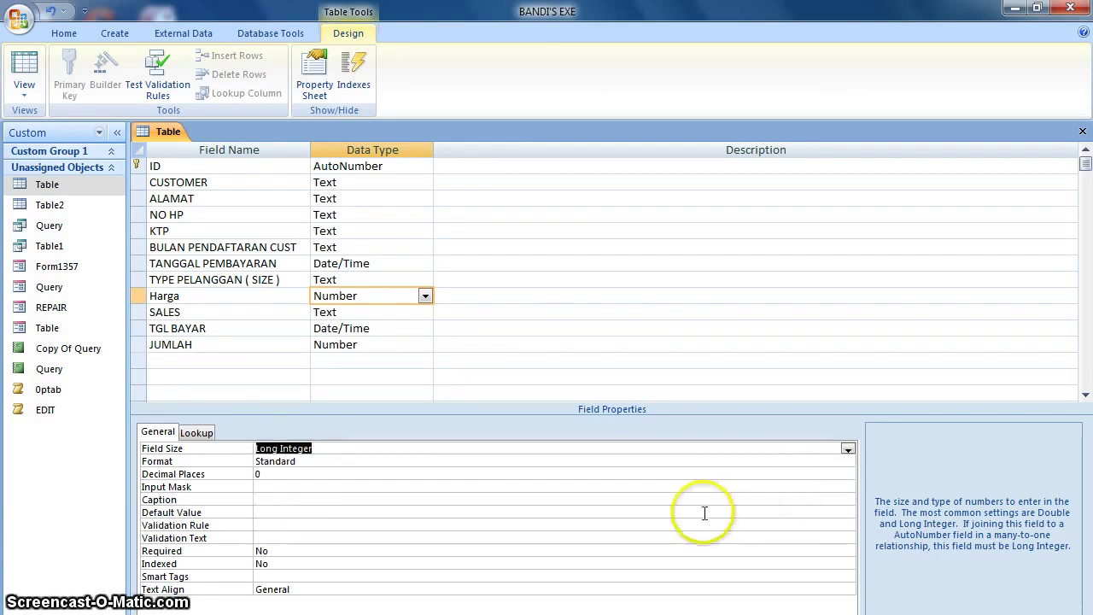
left_click(644, 461)
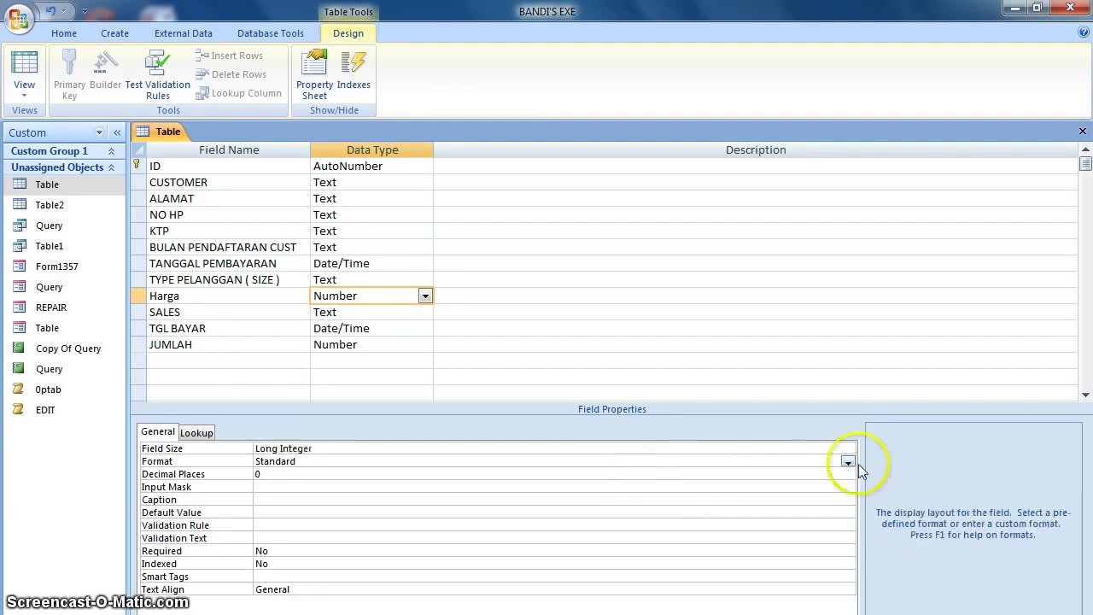
left_click(848, 462)
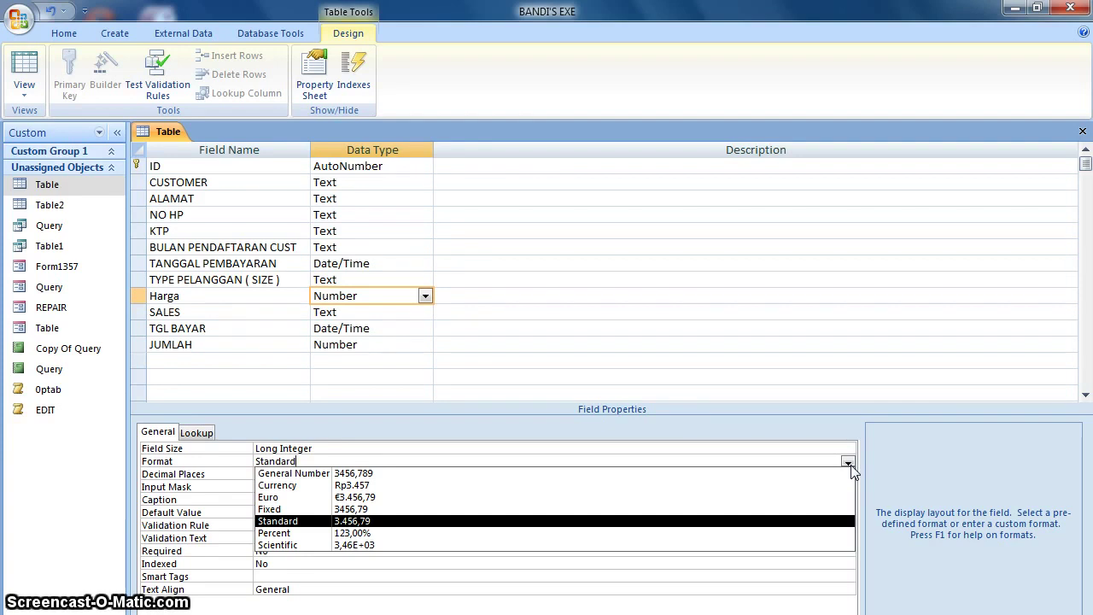
left_click(810, 519)
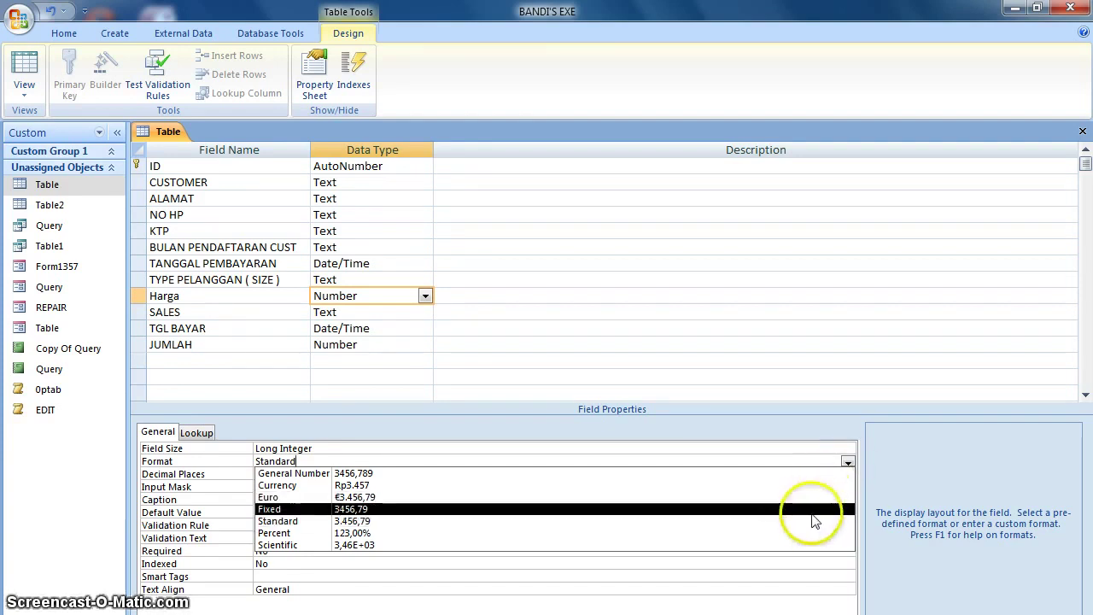
left_click(811, 524)
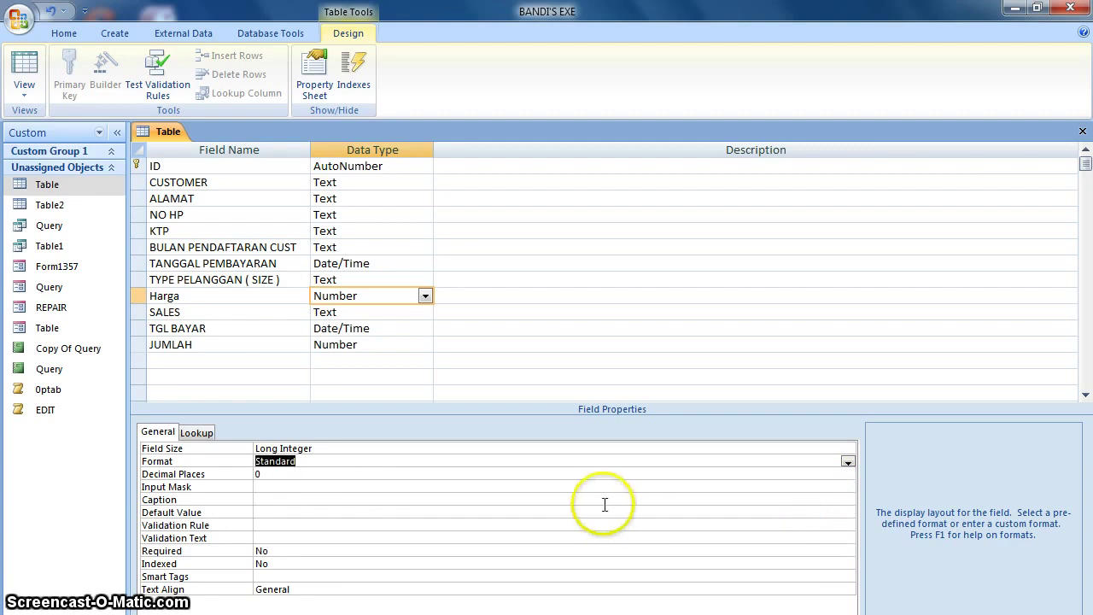
left_click(390, 345)
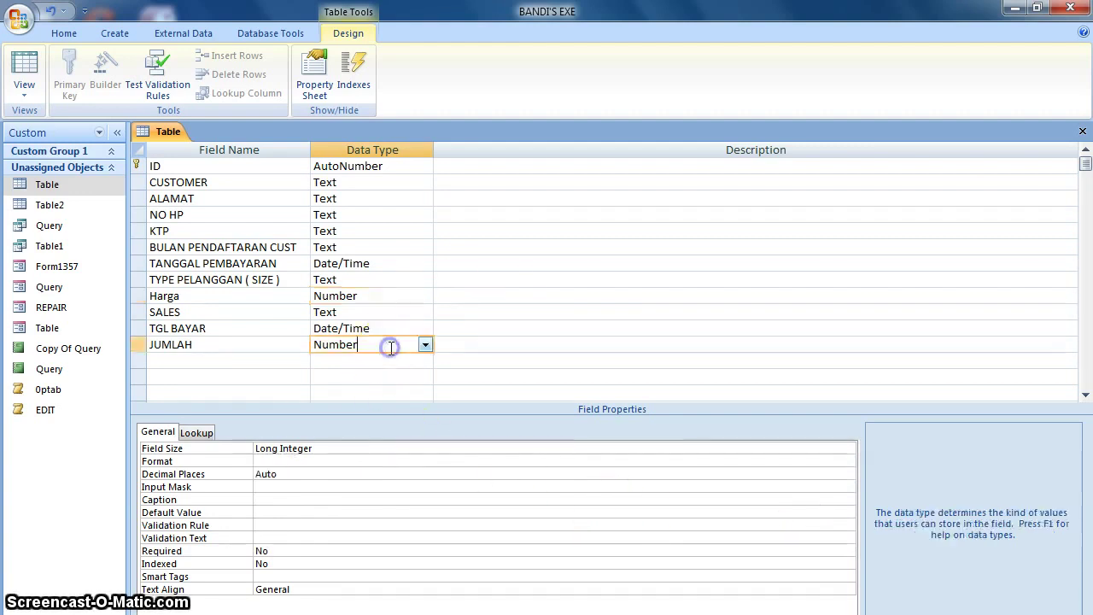
- Set the JUMLAH field's Format to Standard and its Decimal Places to 0
left_click(360, 460)
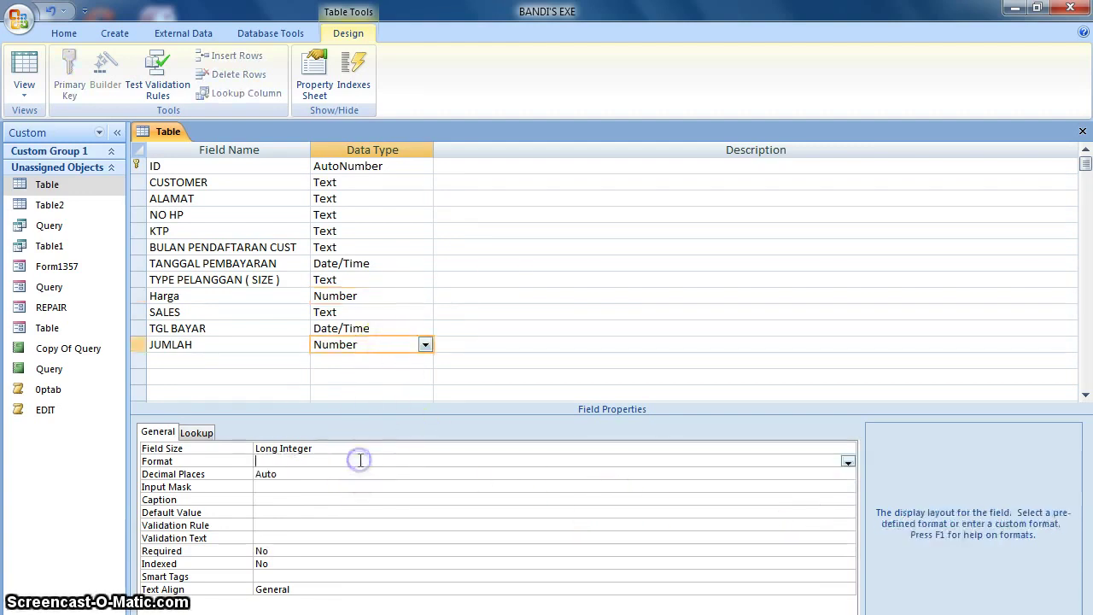
left_click(847, 462)
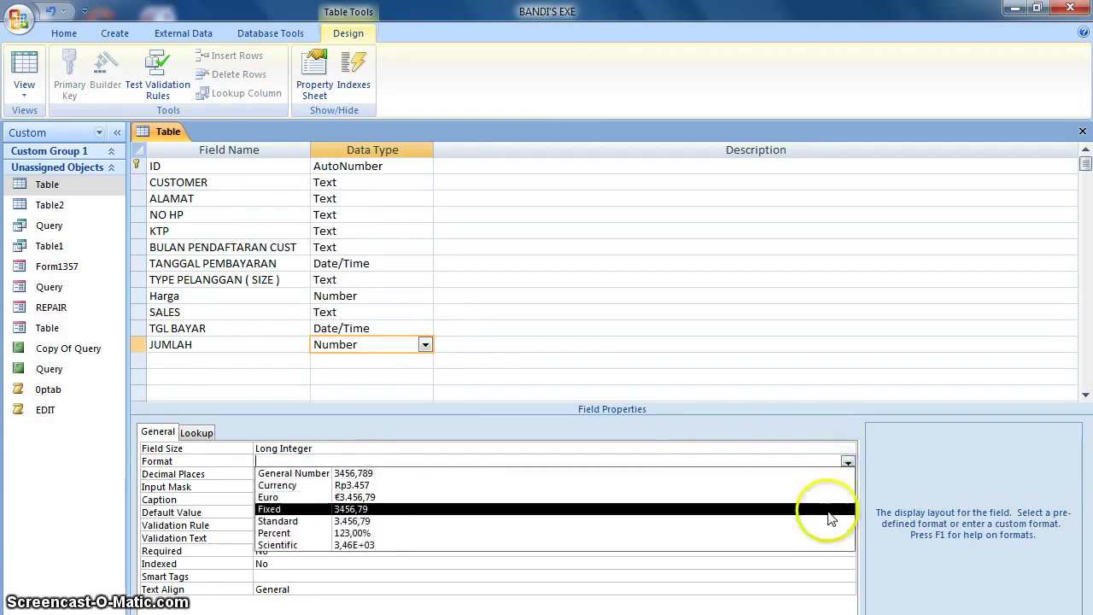
left_click(827, 521)
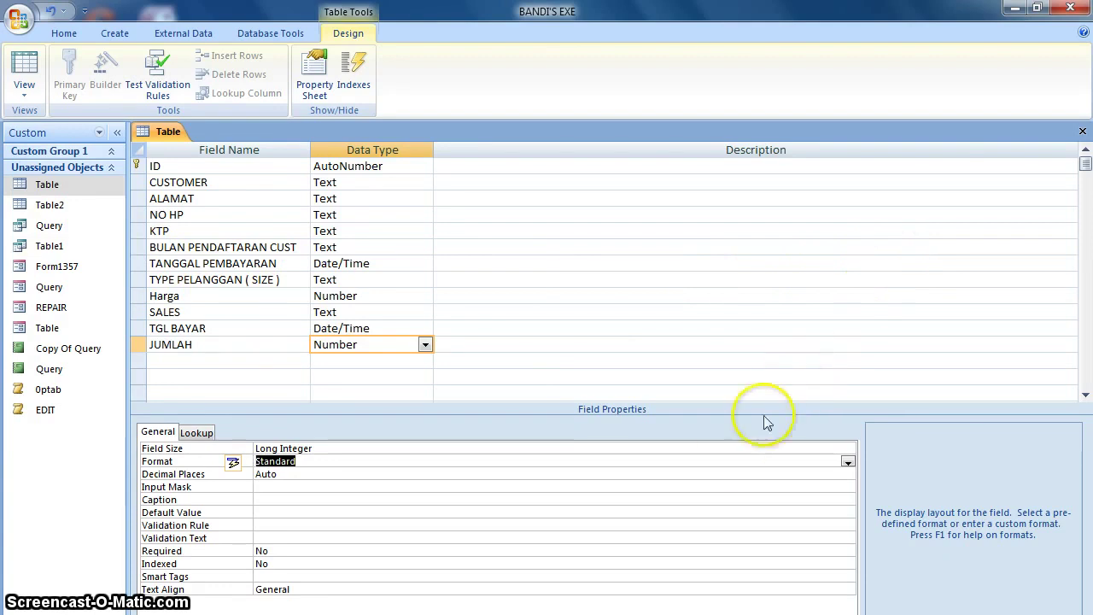
left_click(723, 470)
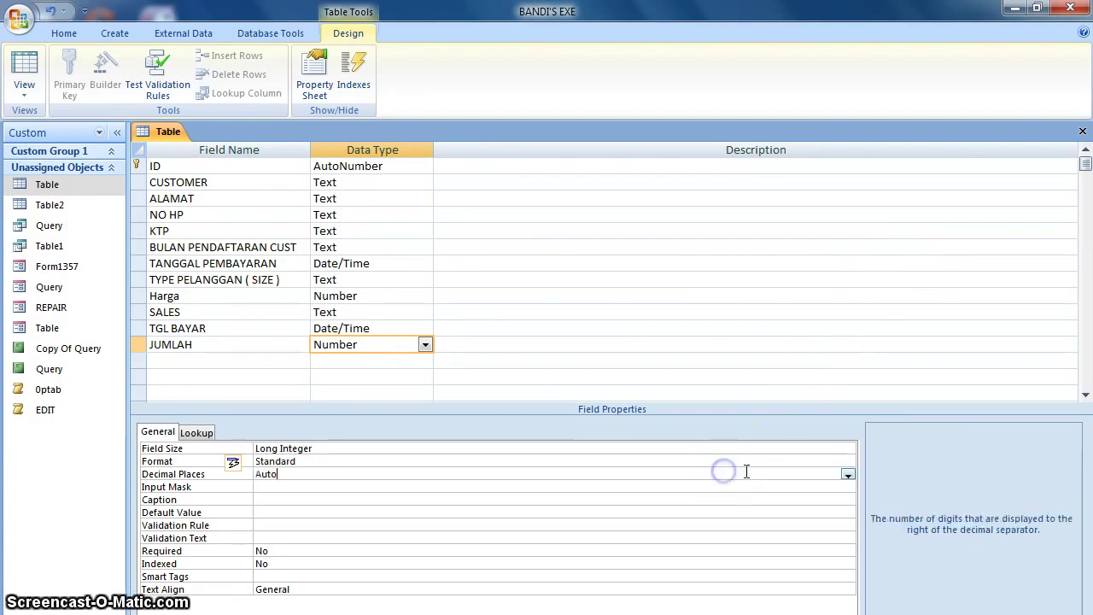
left_click(846, 475)
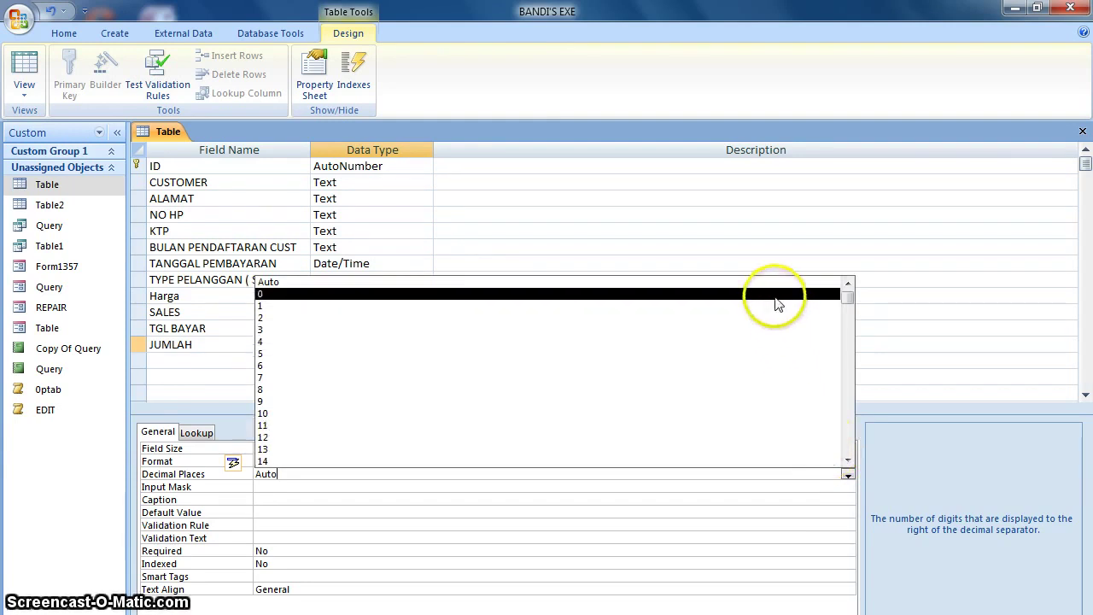
left_click(777, 295)
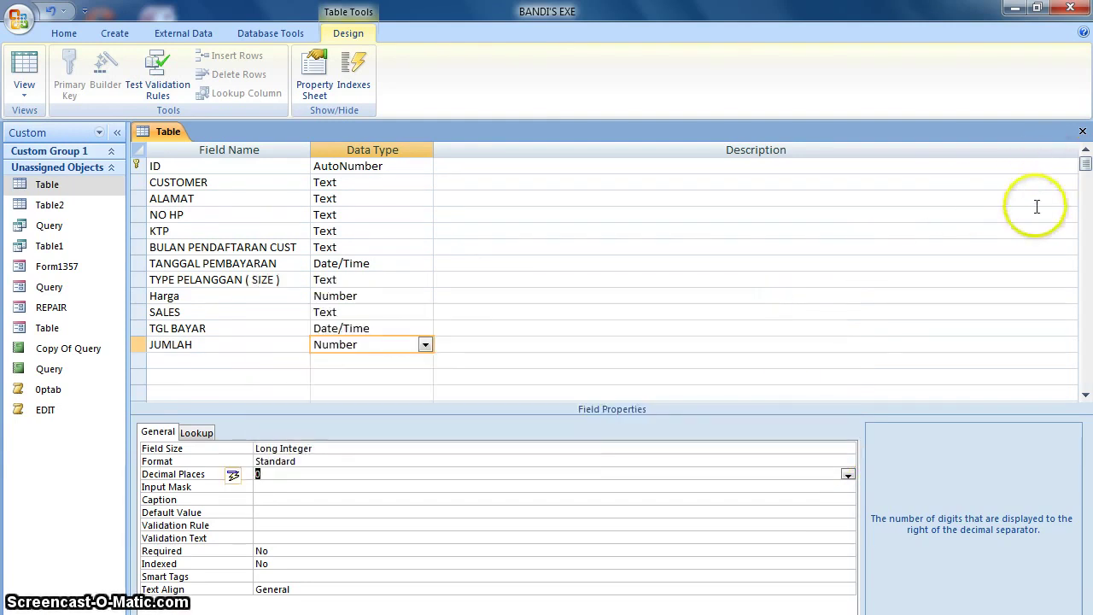
- Save Table's design and open its datasheet: four records with 08-Jun-19 dates and Harga 100.000
left_click(1080, 134)
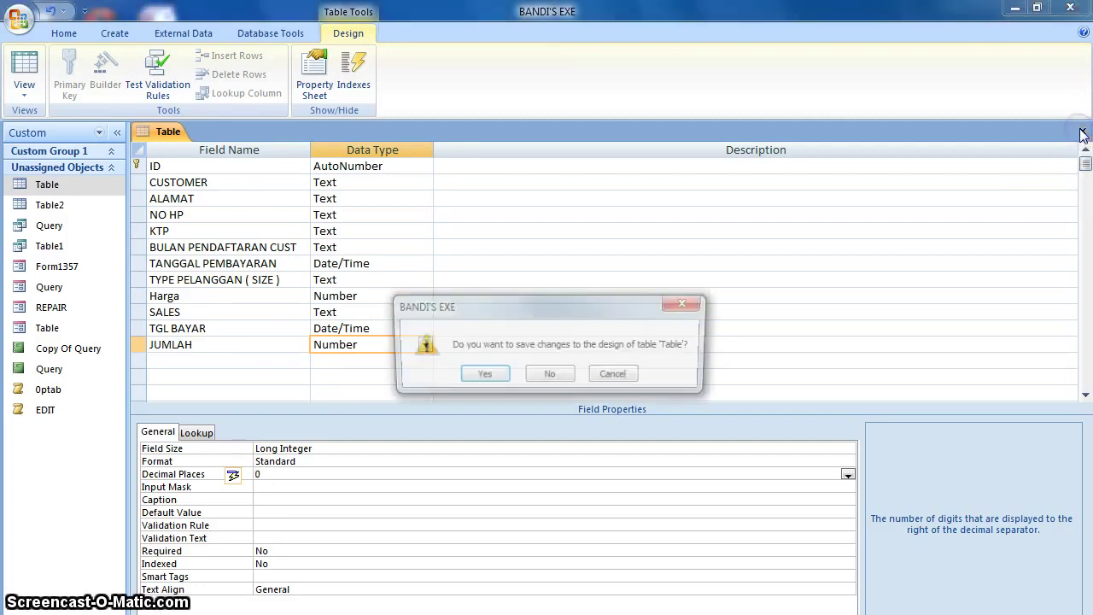
left_click(481, 375)
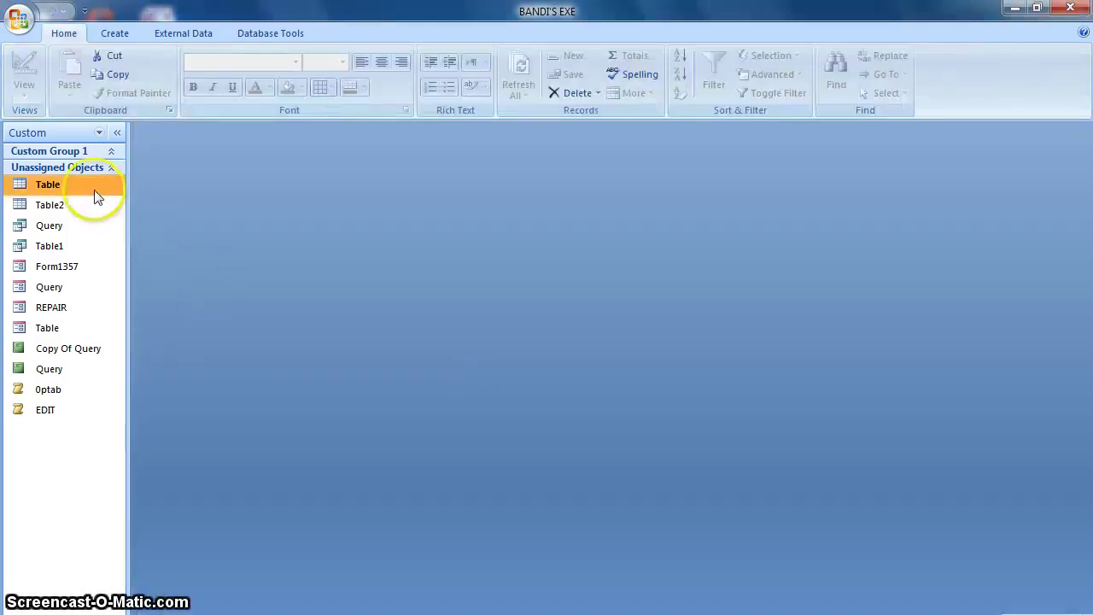
double_click(93, 189)
left_click(444, 360)
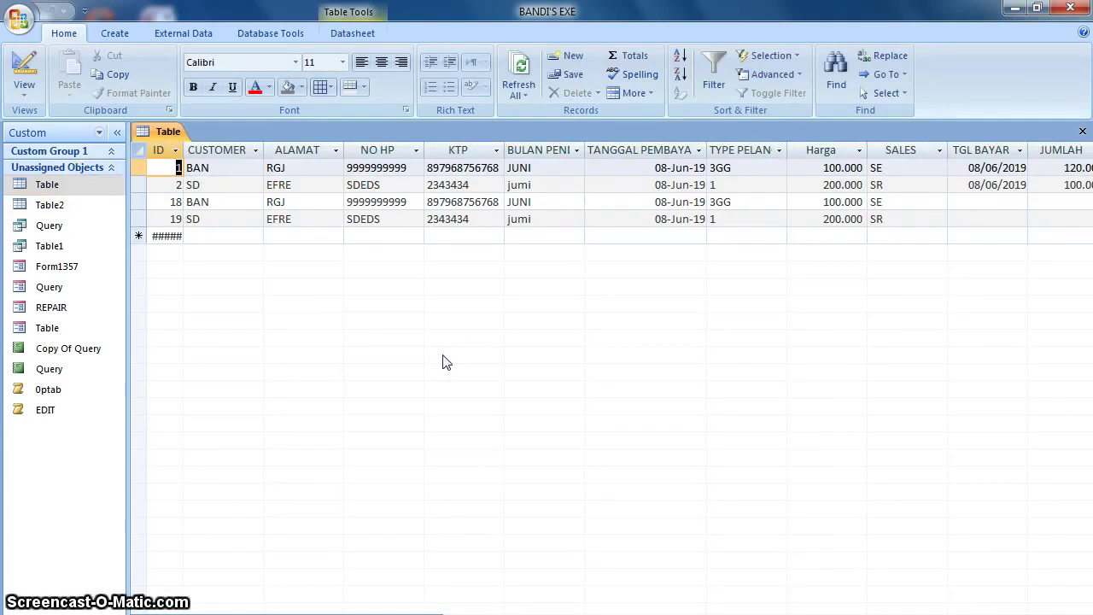
left_click_drag(379, 337, 354, 318)
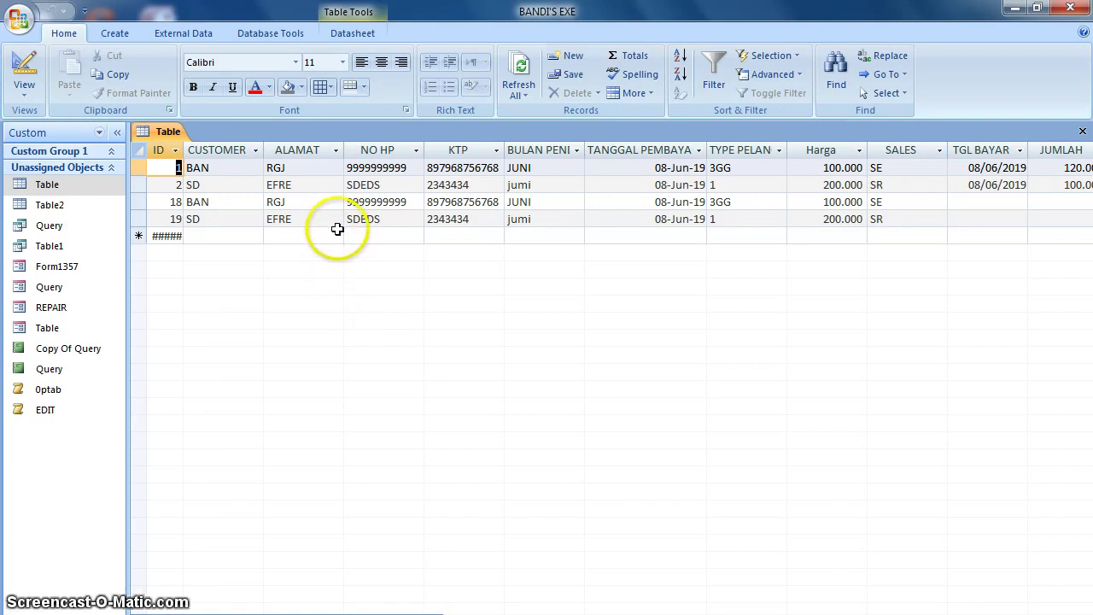
double_click(92, 331)
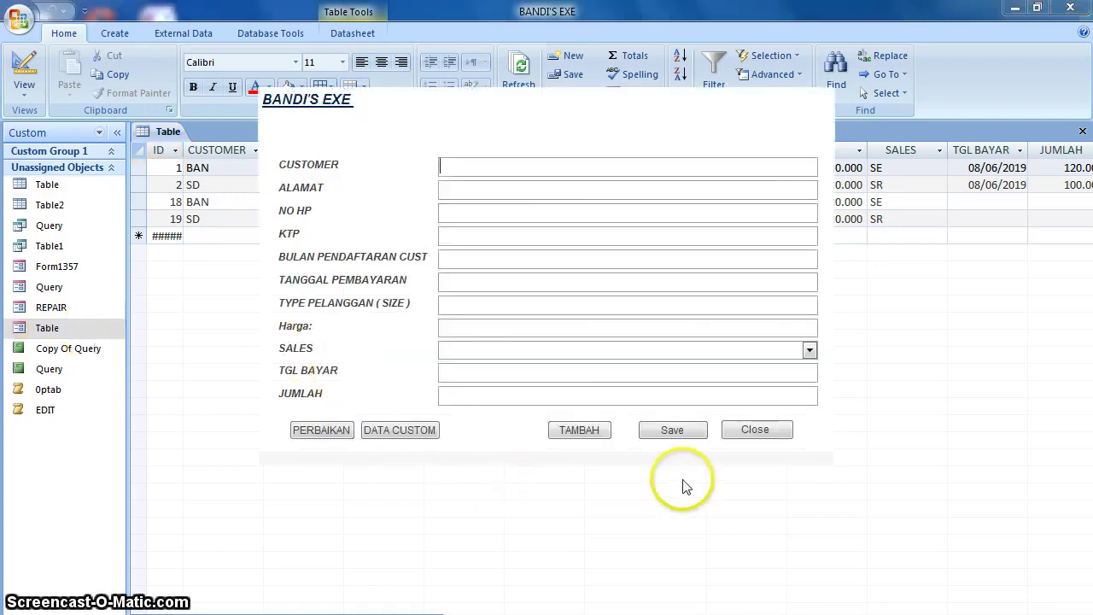
left_click(808, 350)
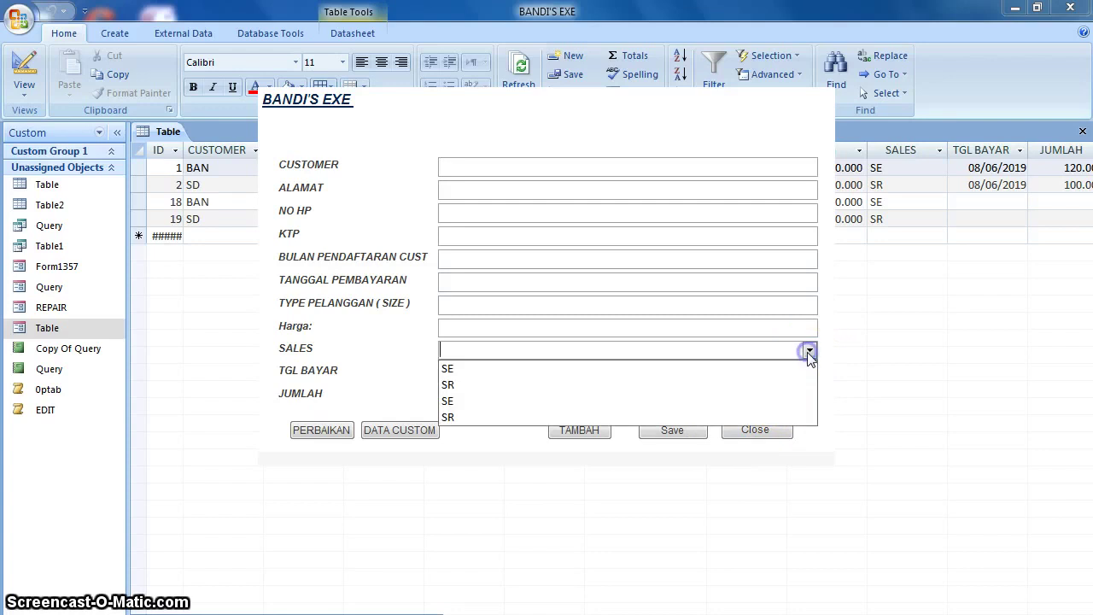
left_click(756, 431)
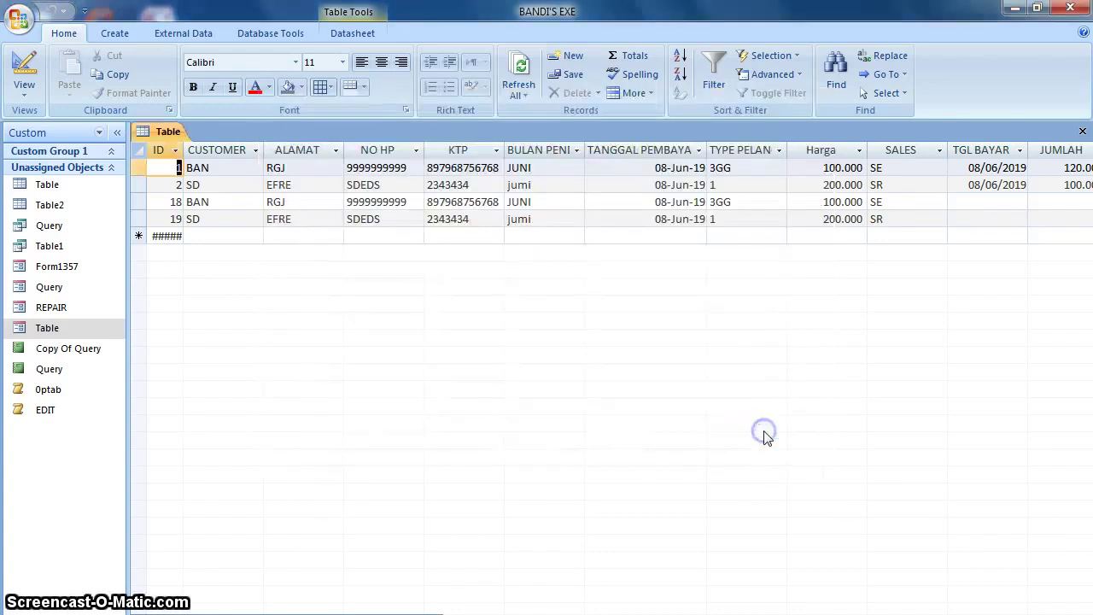
left_click(89, 303)
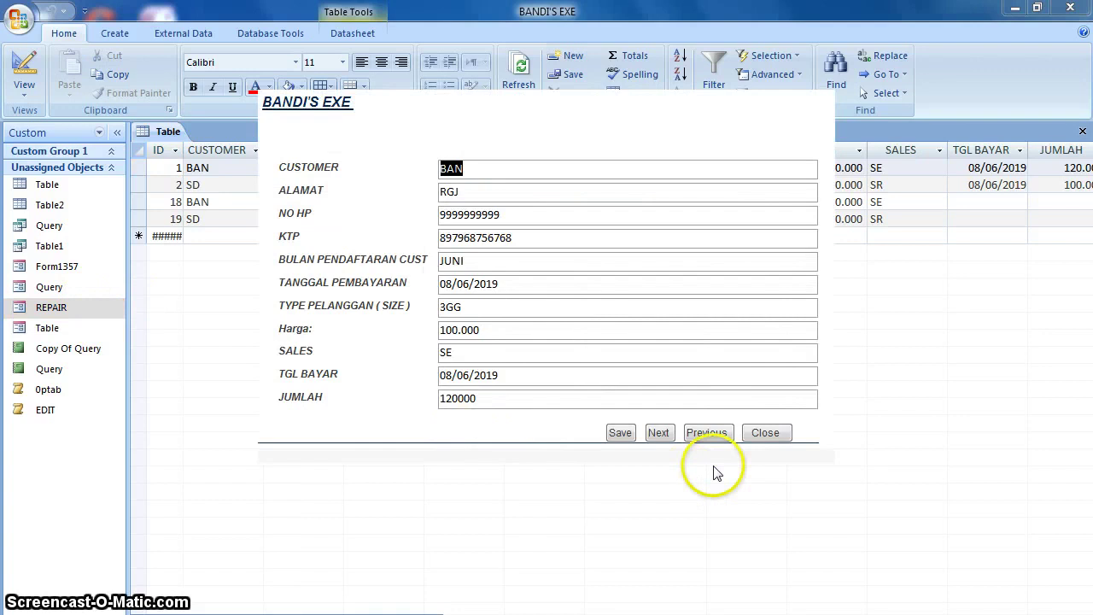
left_click(765, 433)
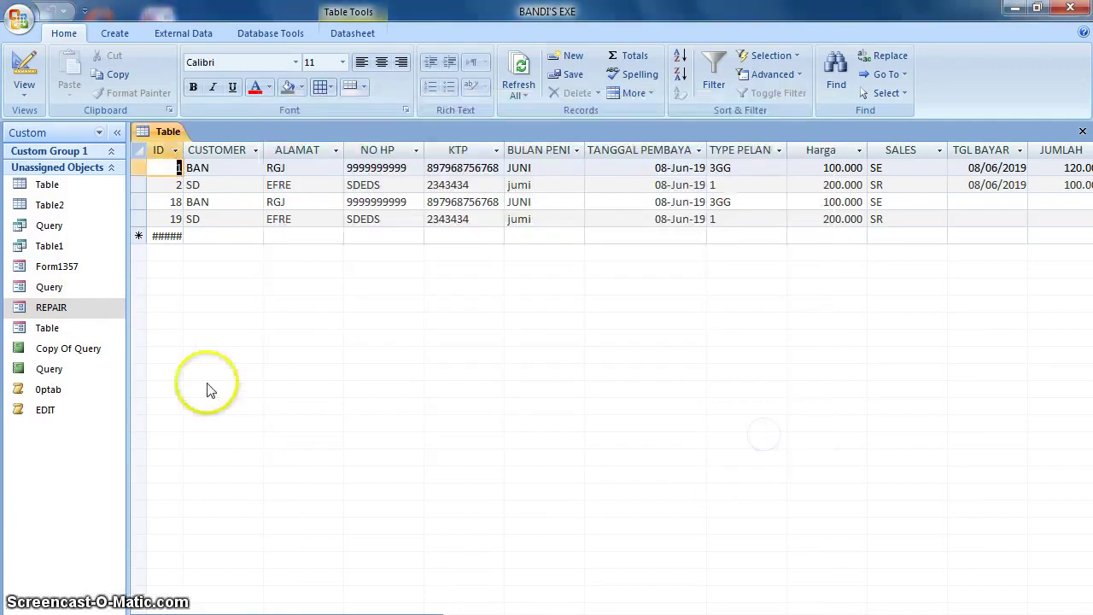
double_click(87, 287)
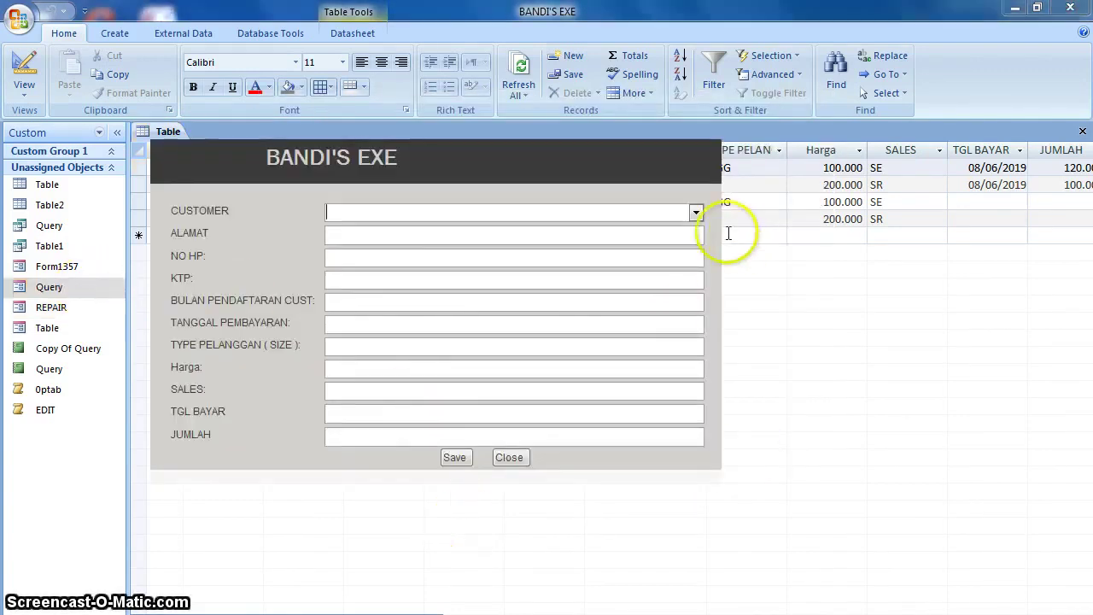
left_click(697, 213)
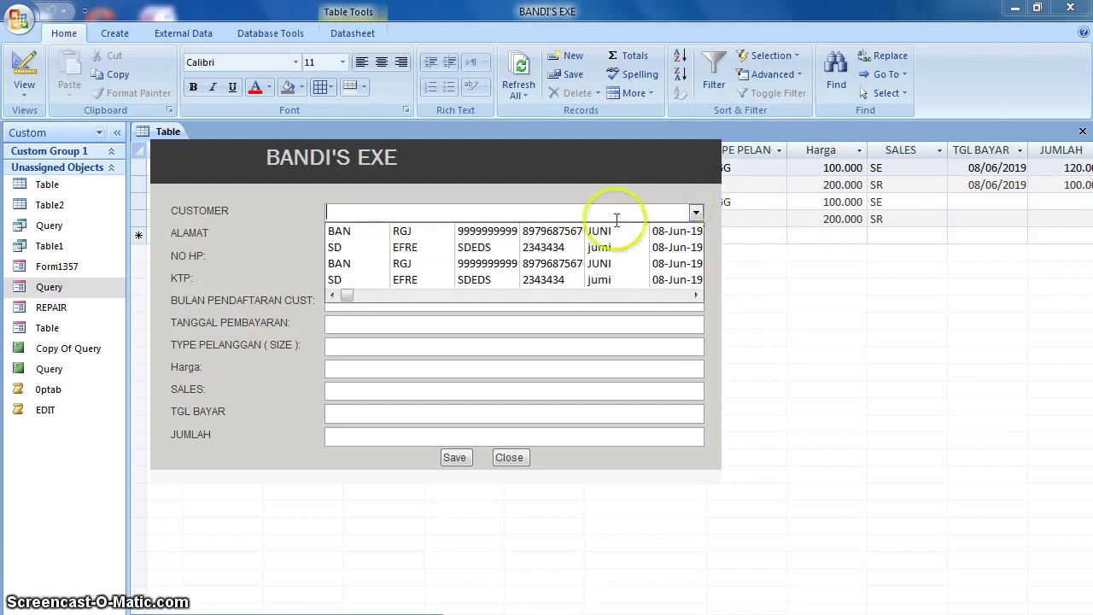
left_click(410, 236)
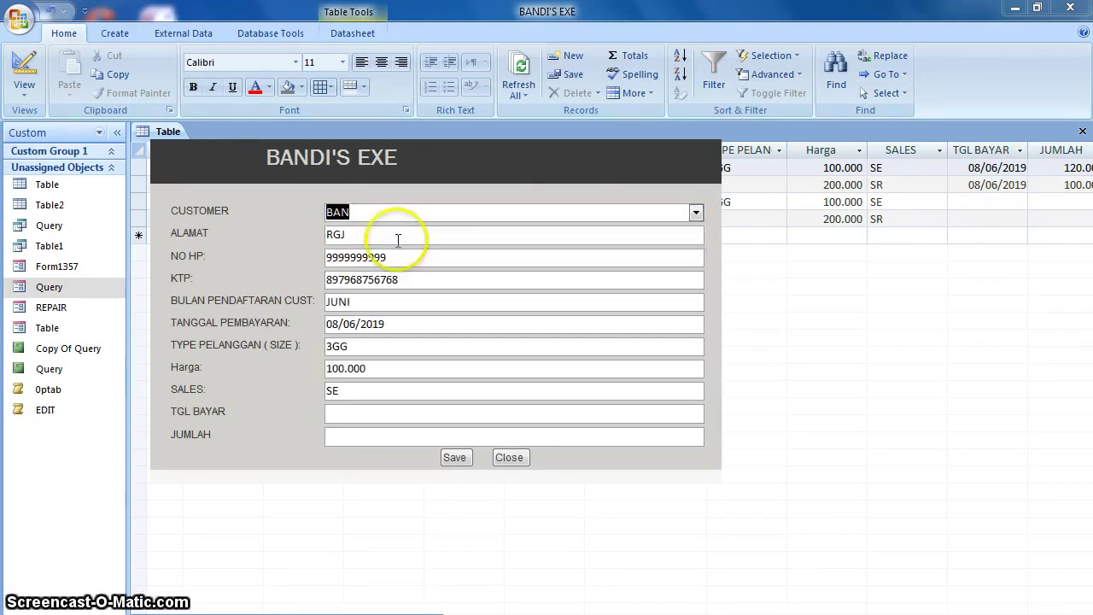
left_click(508, 458)
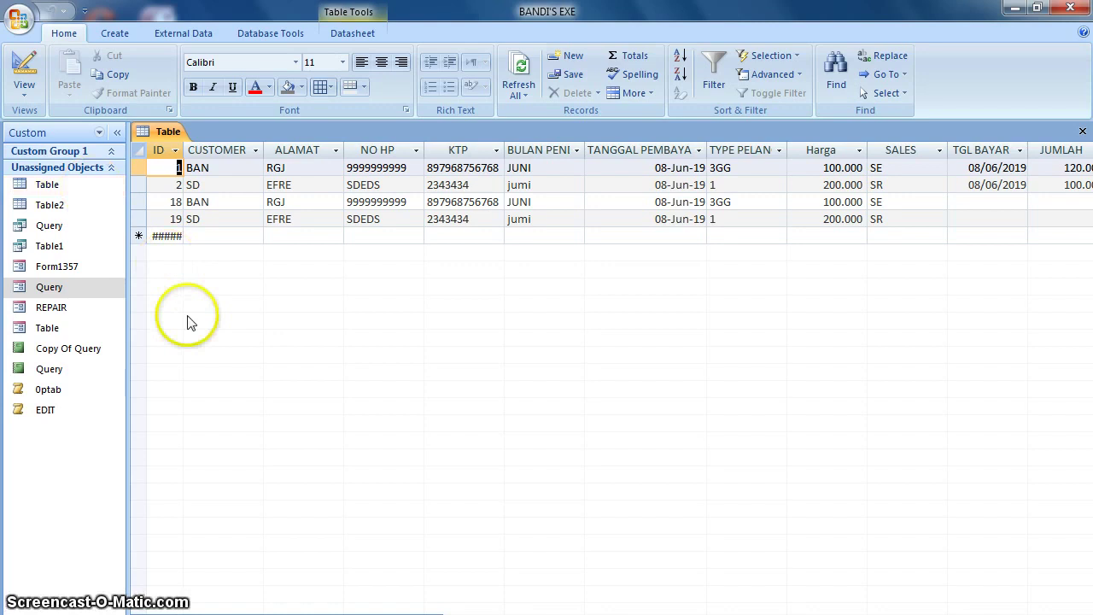
- Open the customer payment report from the navigation pane, then close it
double_click(100, 371)
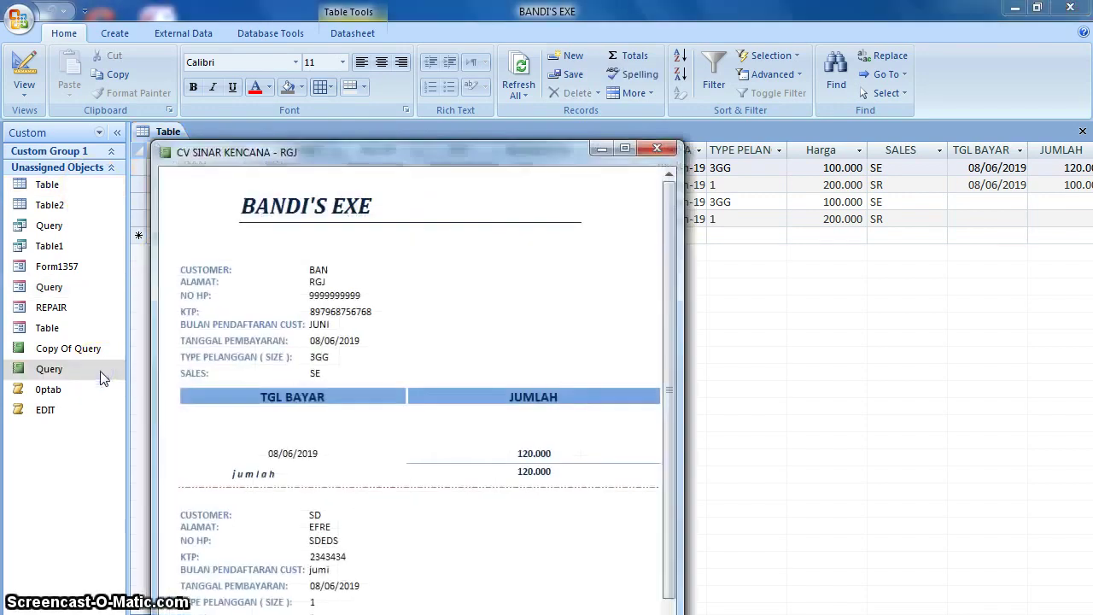
left_click(339, 340)
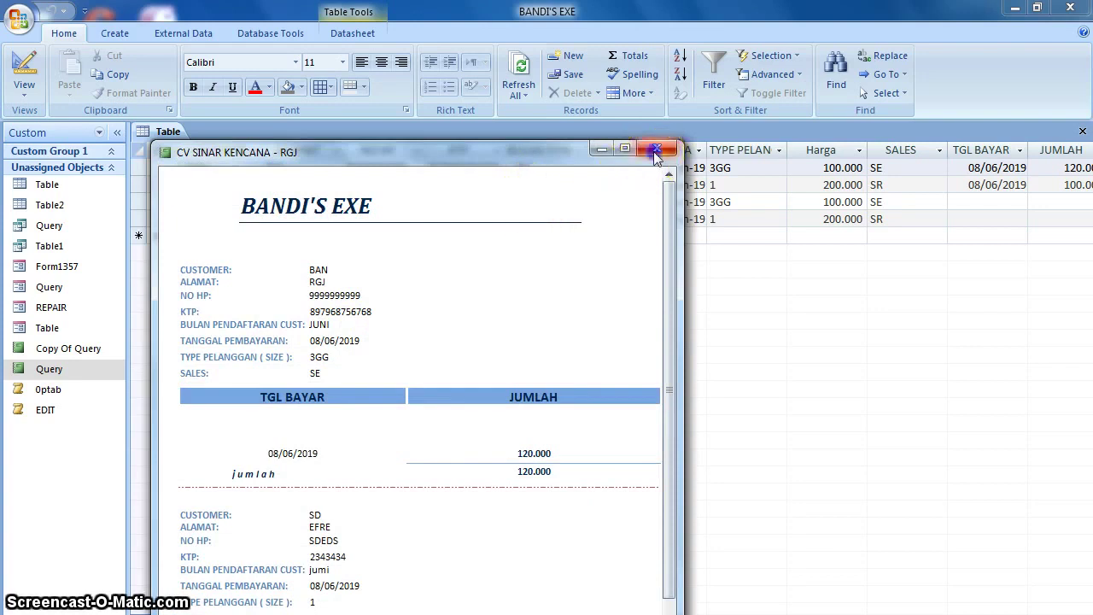
left_click(656, 149)
- Switch Table to Design view and minimize Access to reveal the desktop
left_click(433, 409)
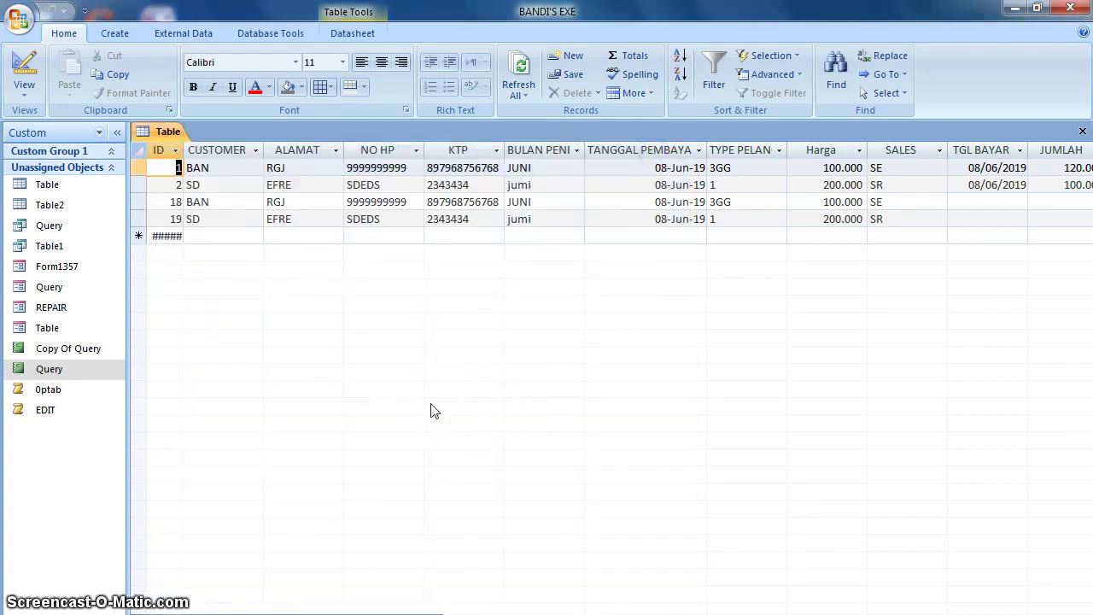
left_click(423, 407)
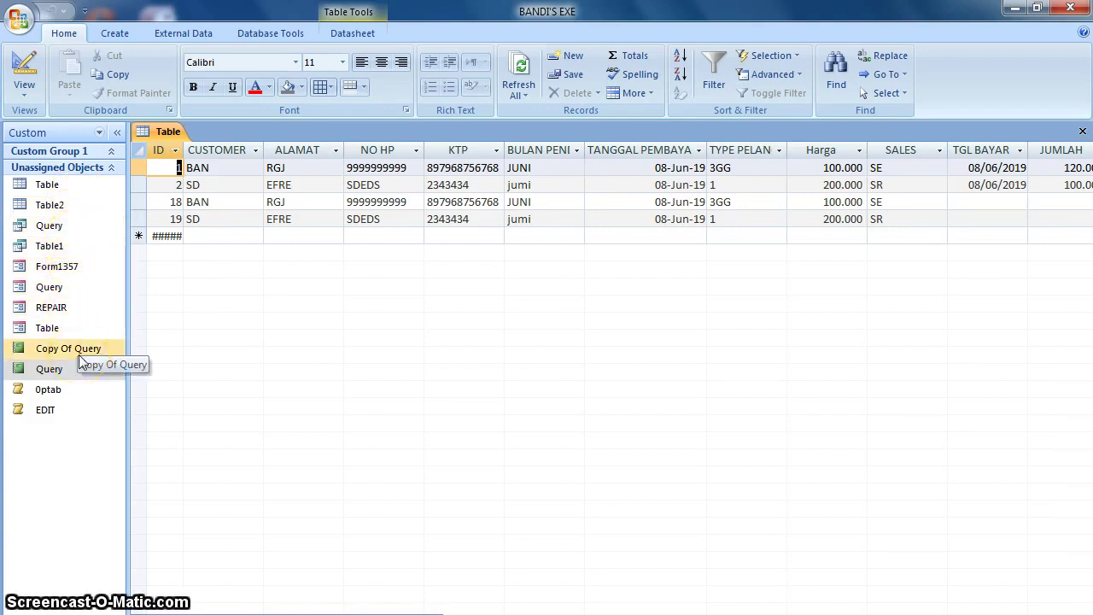
left_click(267, 348)
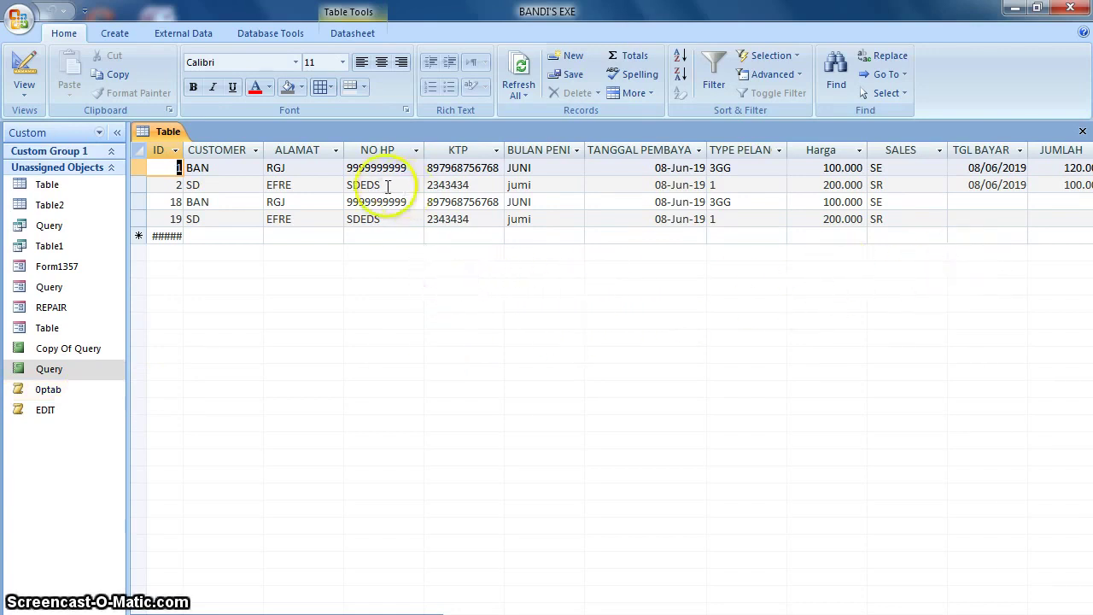
left_click(23, 67)
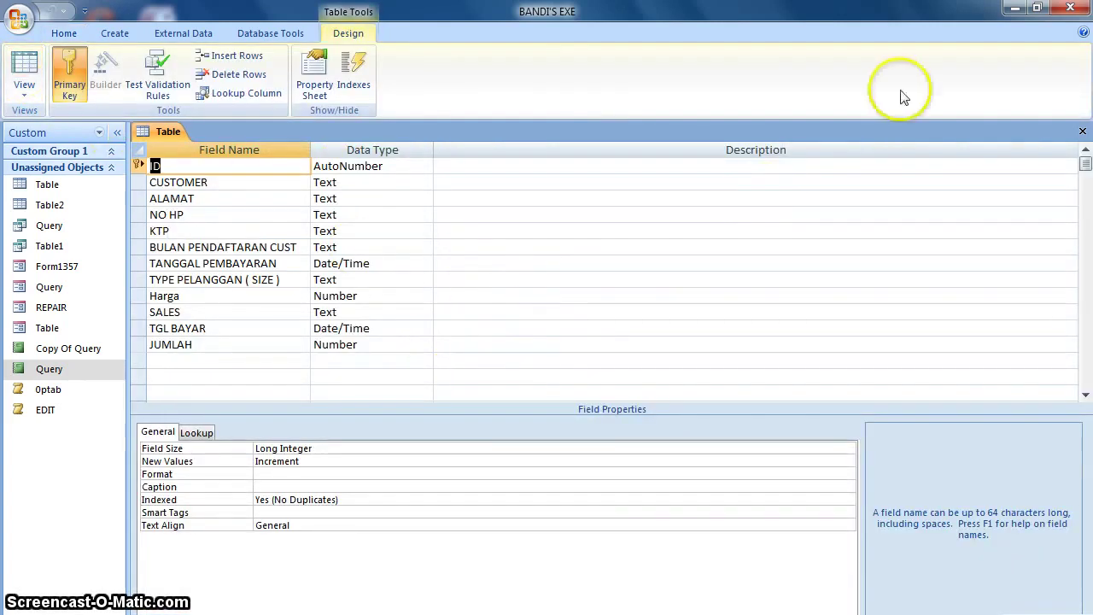
left_click(1014, 8)
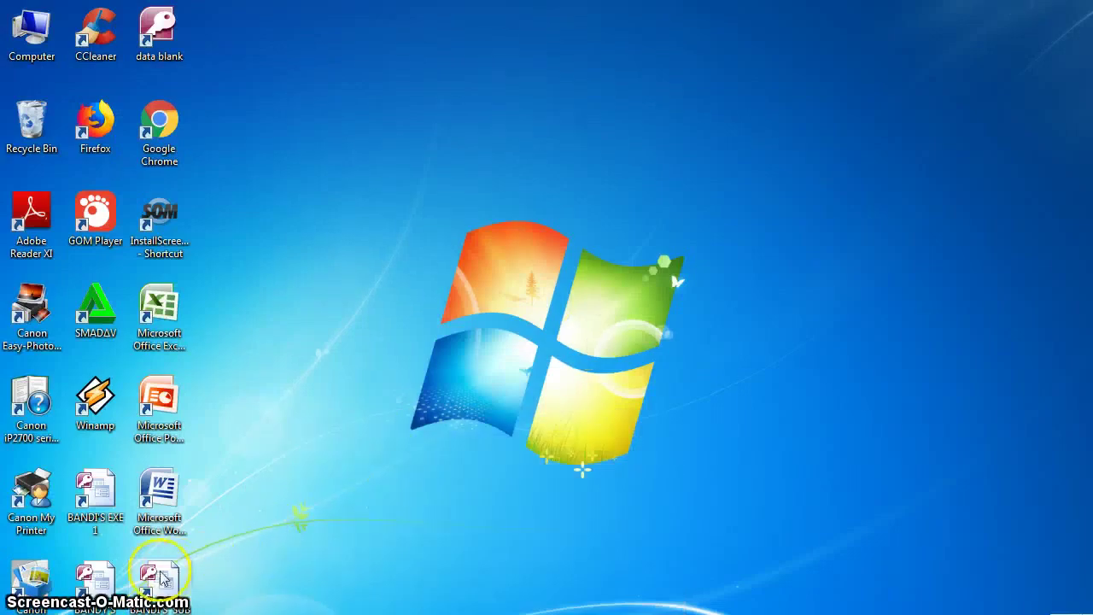
- Open the other BANDI'S database, collapse the ribbon, and enable its disabled macro content
left_click(110, 587)
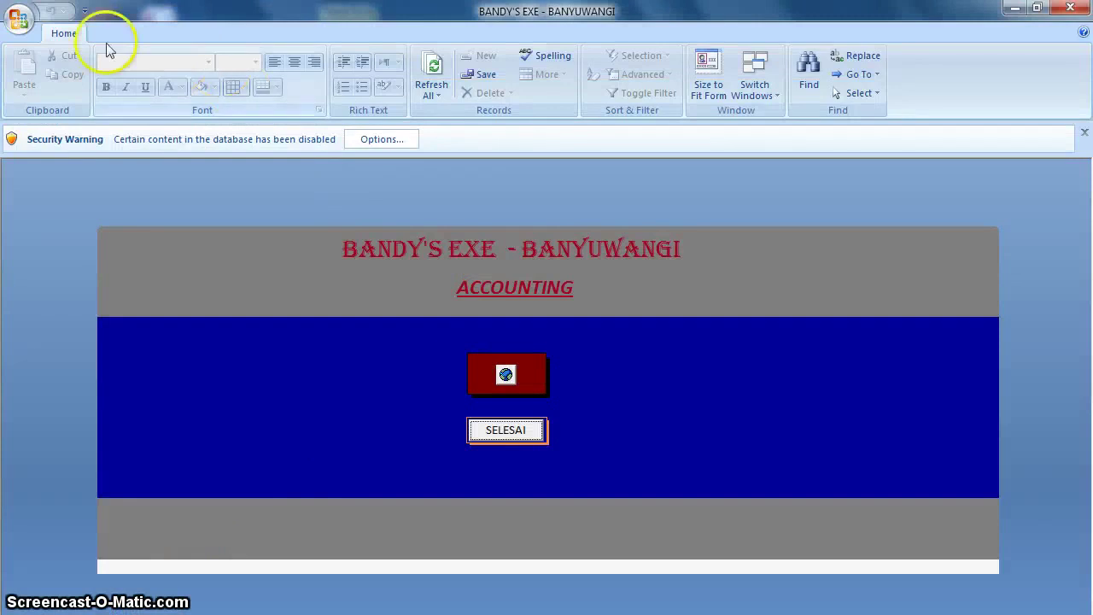
left_click(84, 11)
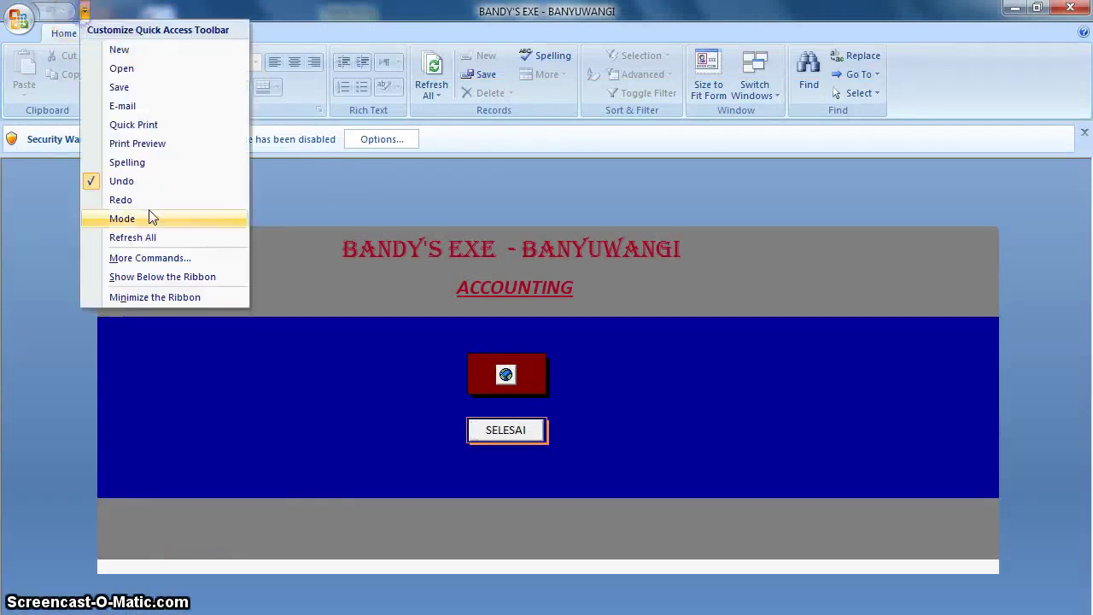
left_click(164, 296)
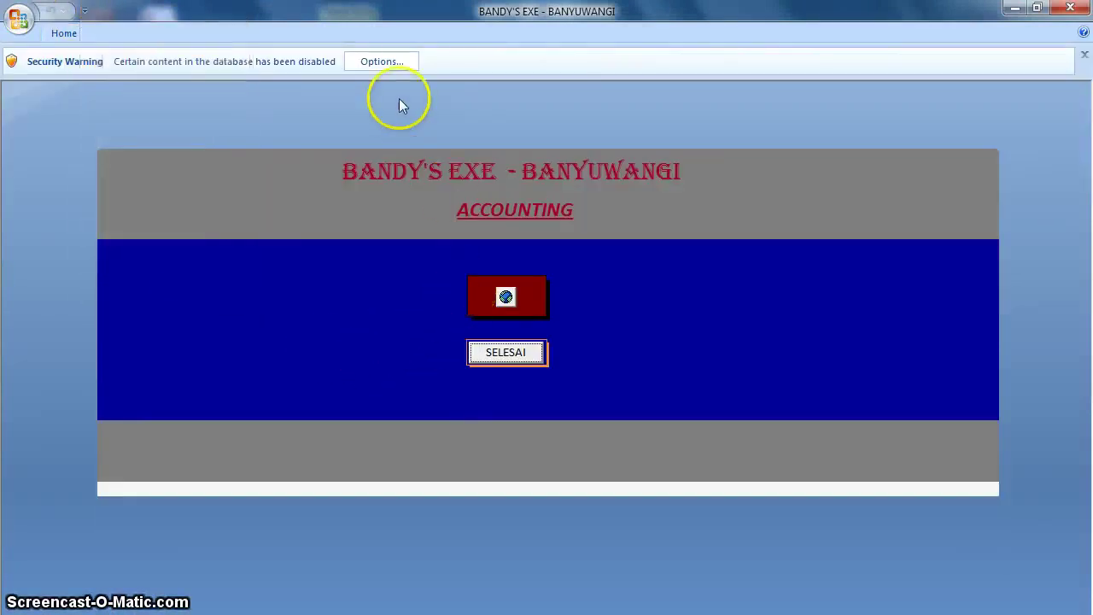
left_click(384, 62)
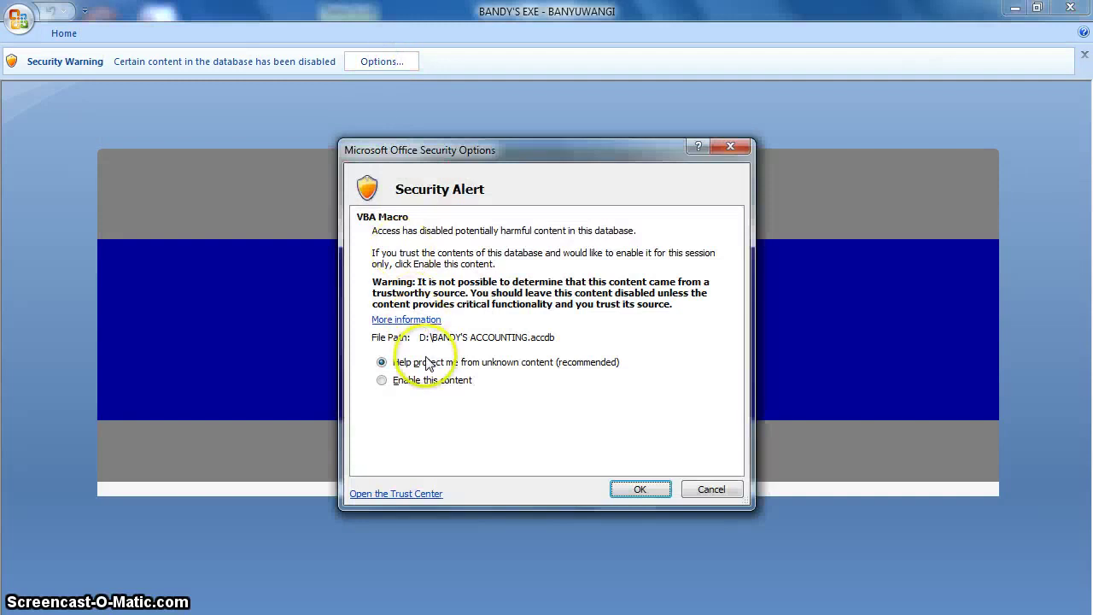
left_click(639, 489)
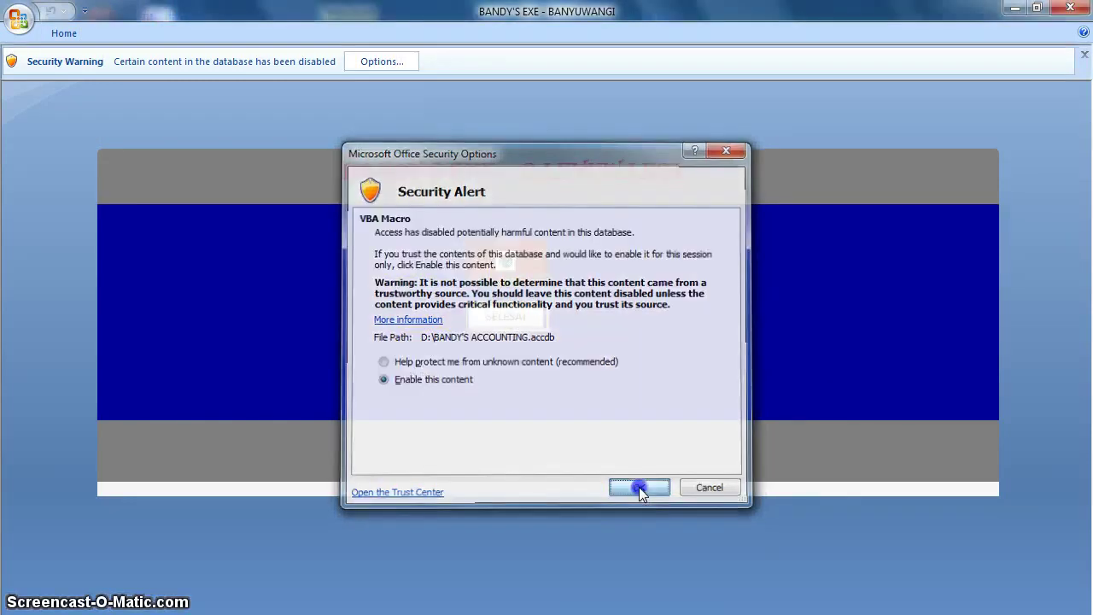
- Open the Account Regester form from the accounting main menu, then return via Kembali Kemenu
left_click(504, 279)
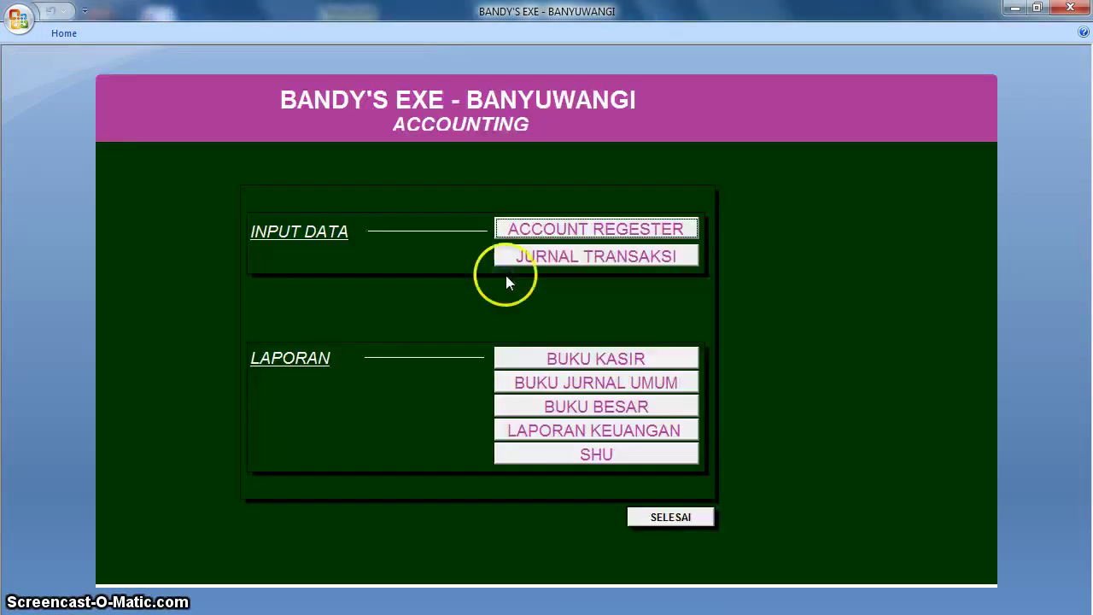
left_click(537, 232)
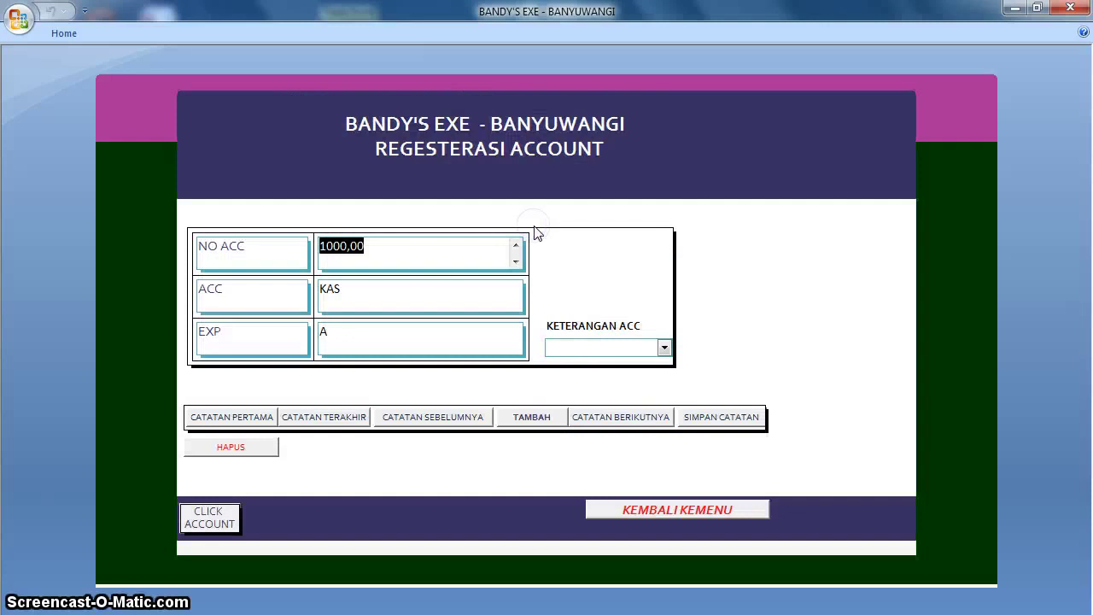
left_click(700, 512)
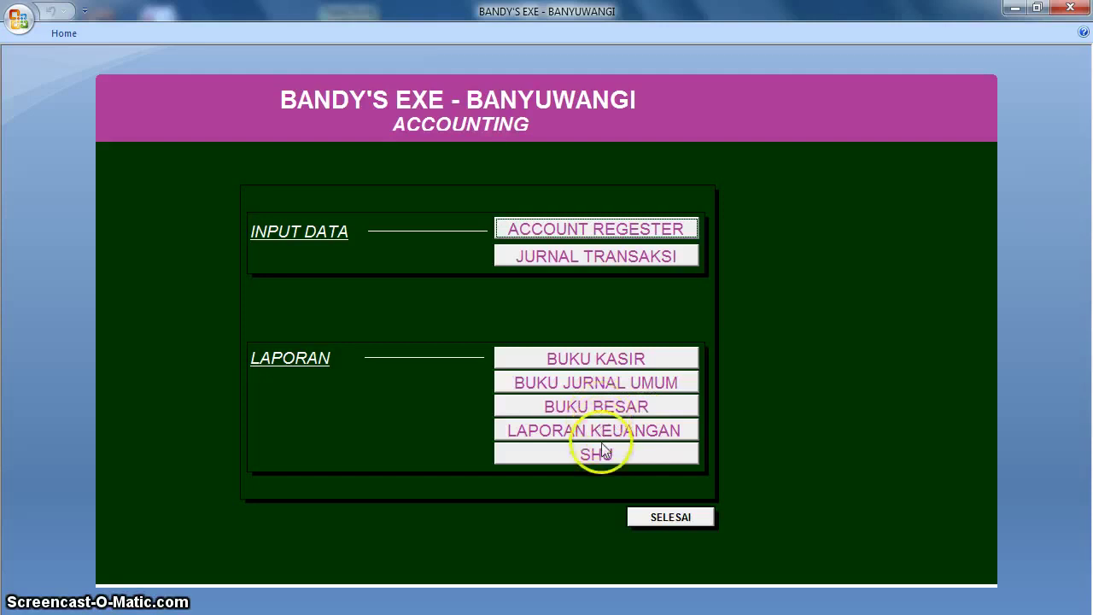
- View the JURNAL UMUM general journal report, close it, press Selesai, and quit Access
left_click(592, 391)
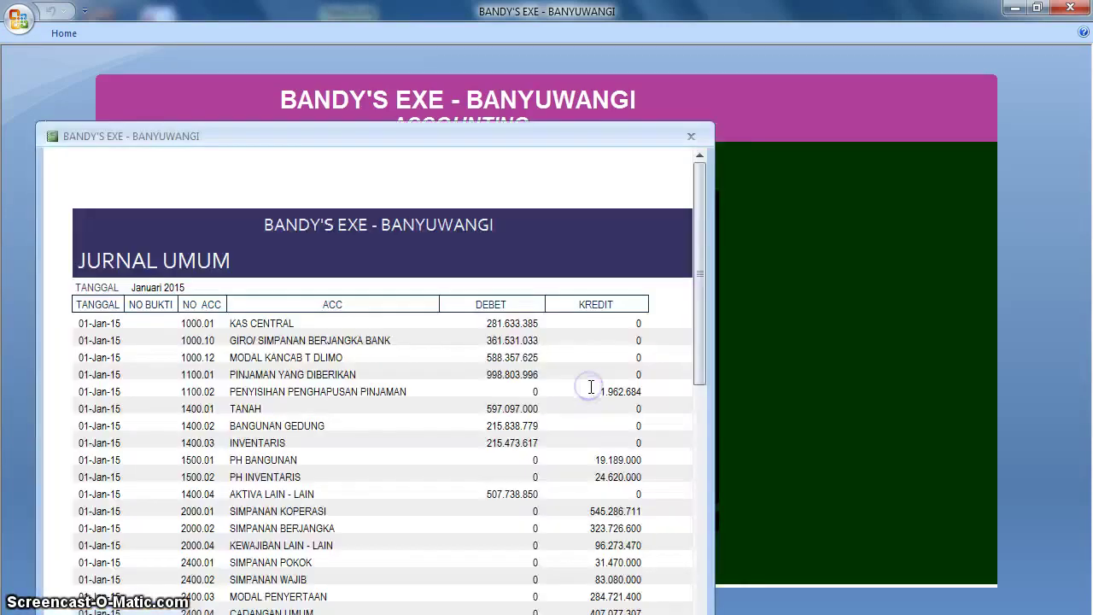
mouse_move(696, 318)
left_mouse_down()
mouse_move(702, 433)
mouse_move(707, 268)
left_mouse_up()
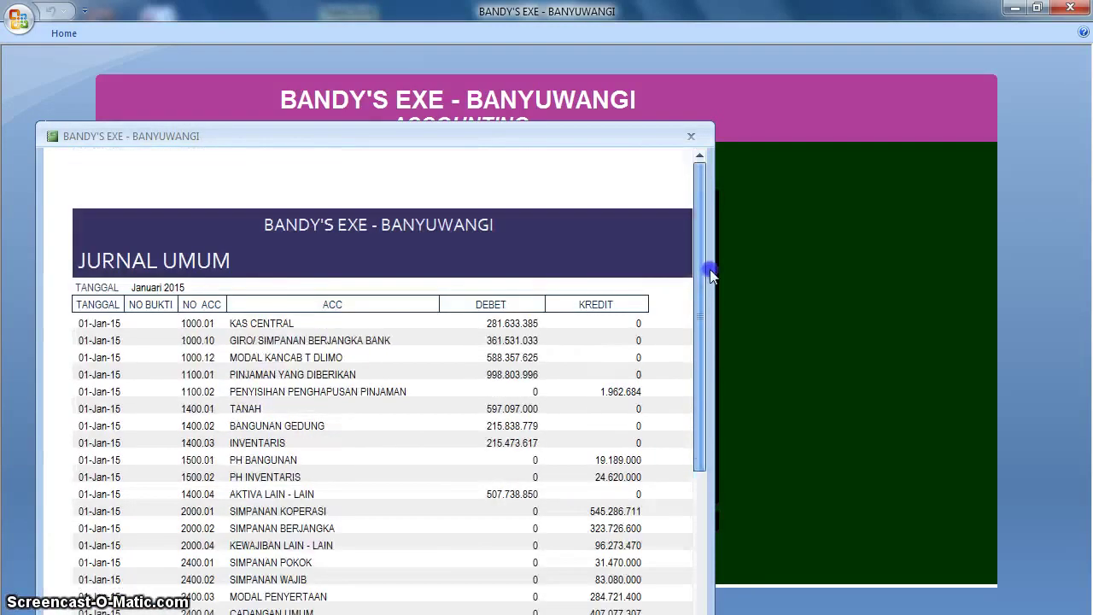
left_click(691, 139)
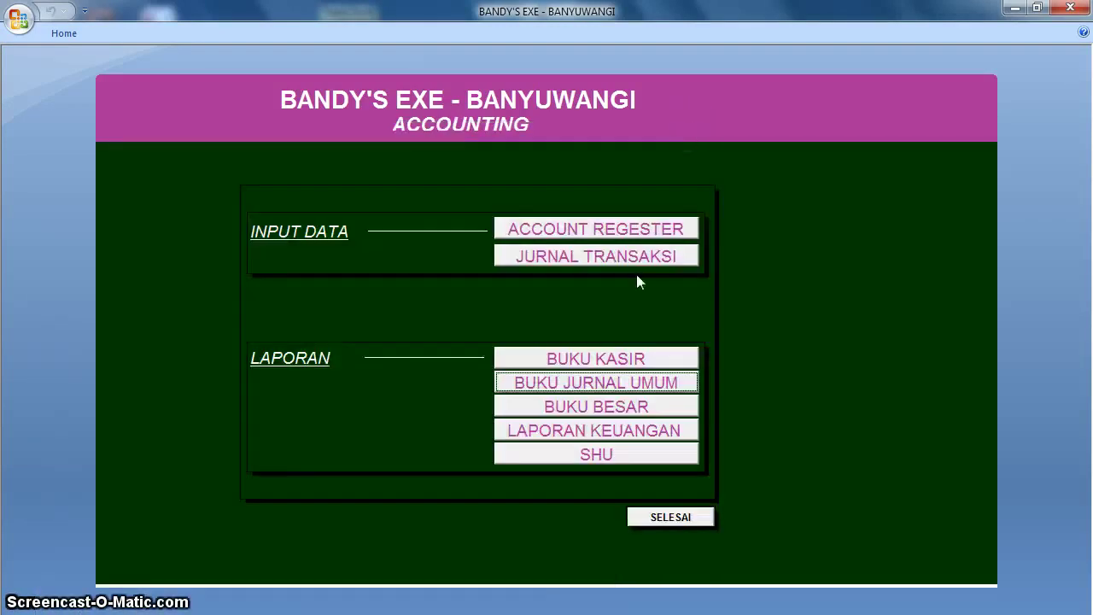
left_click(652, 518)
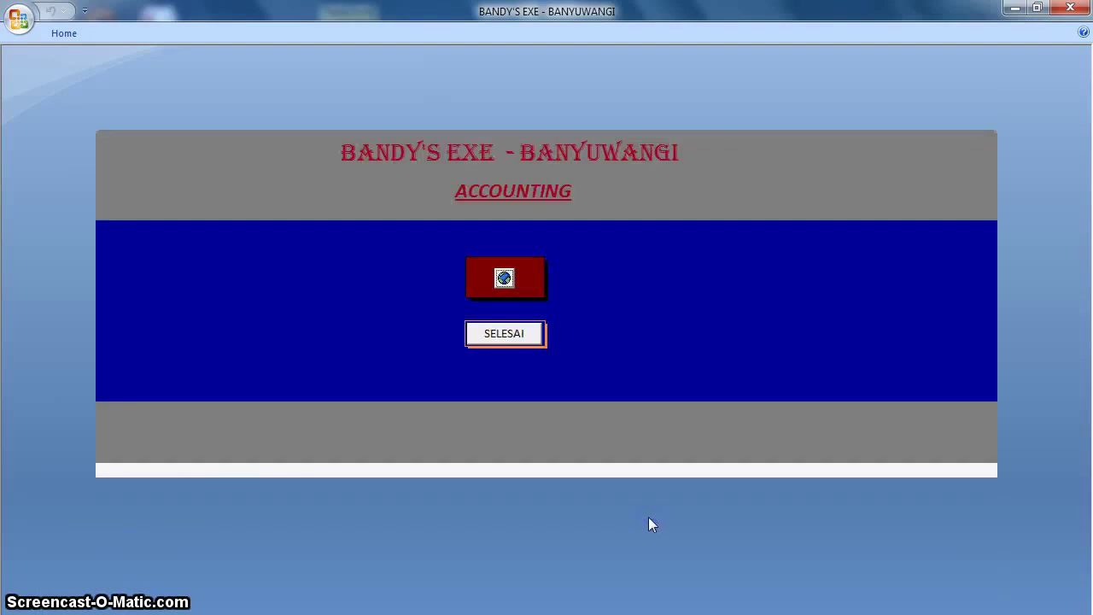
left_click(514, 340)
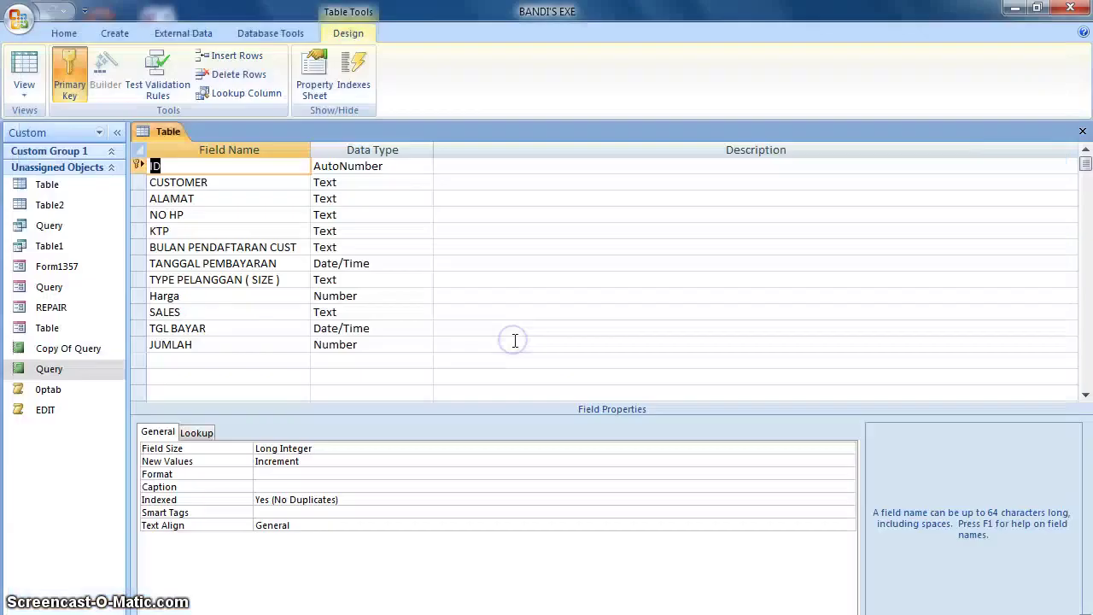
left_click(1068, 10)
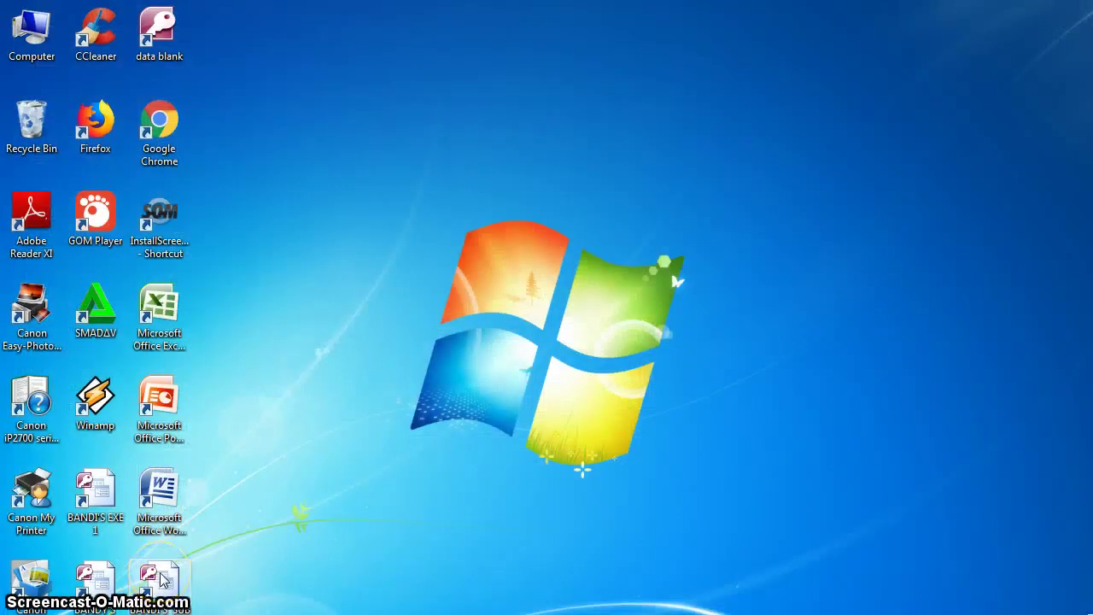
double_click(162, 579)
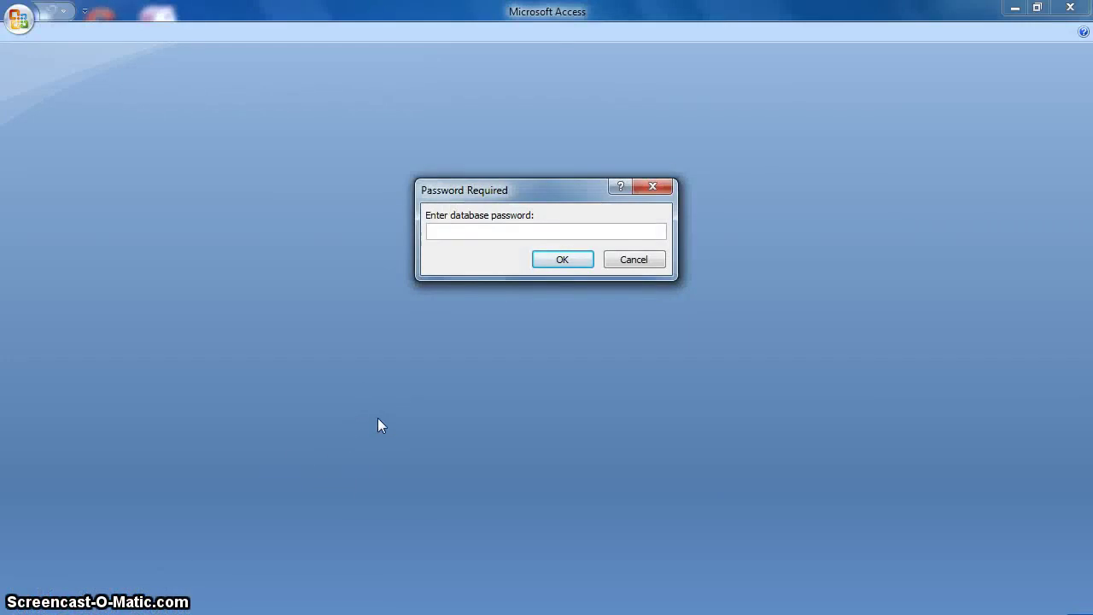
type("*")
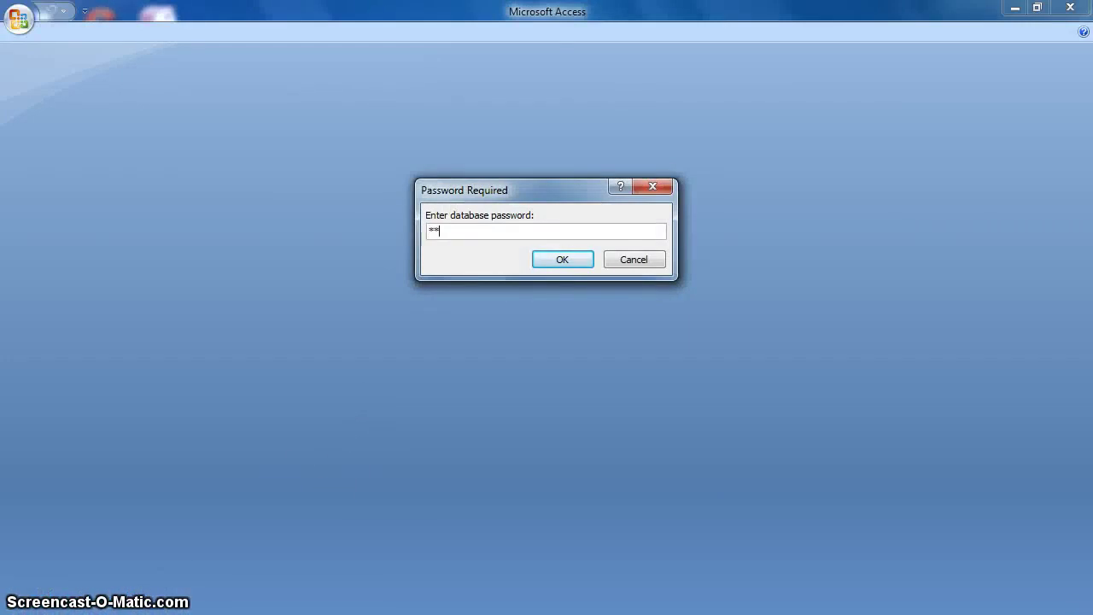
type("*")
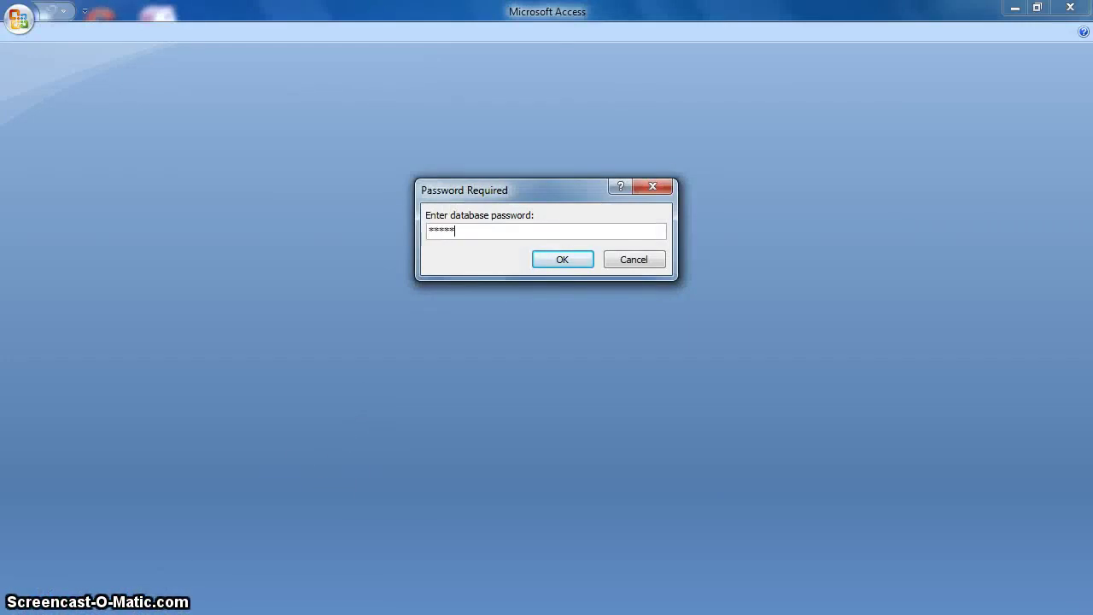
key("Return")
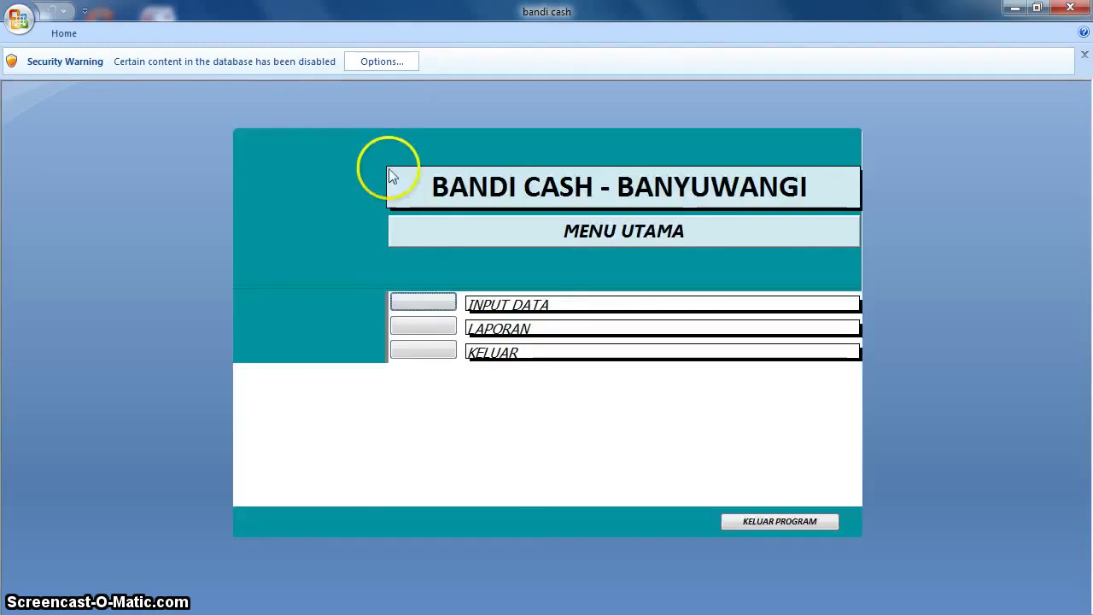
left_click(391, 64)
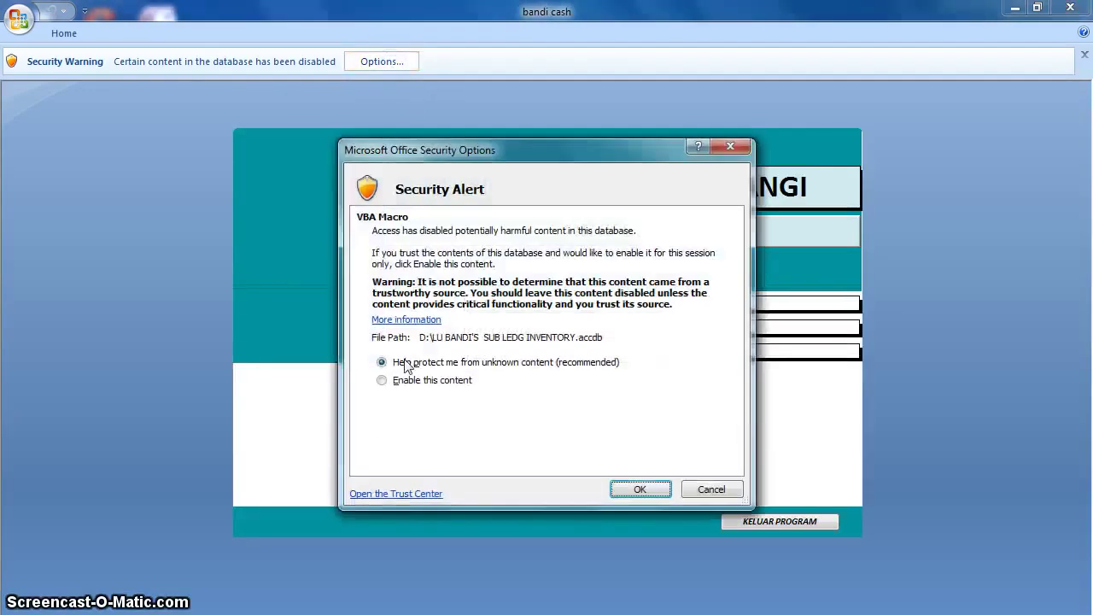
left_click(400, 380)
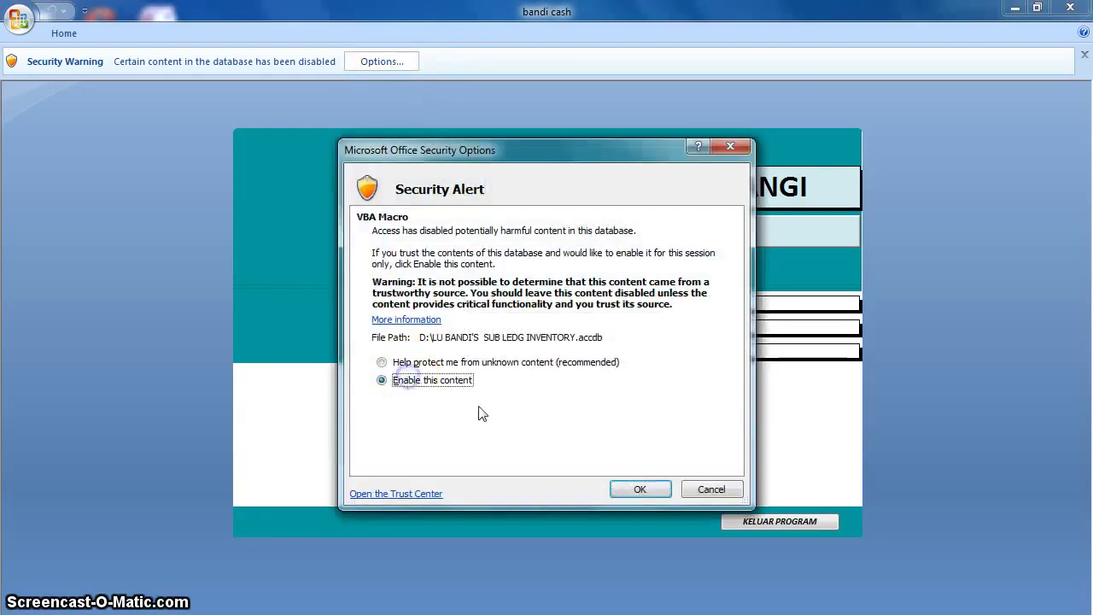
left_click(630, 491)
left_click(553, 397)
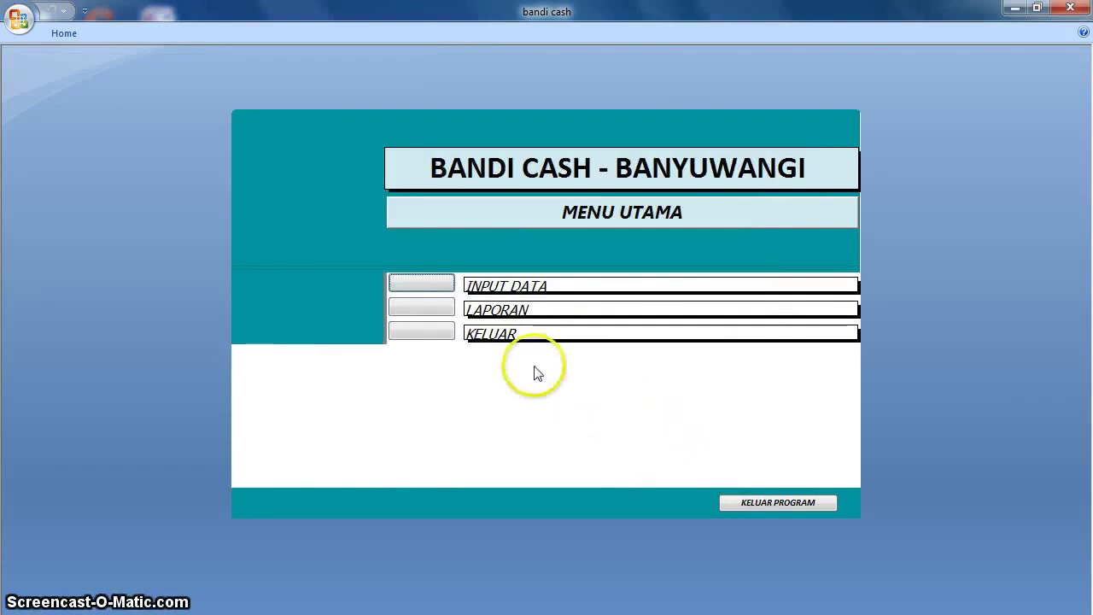
left_click(441, 292)
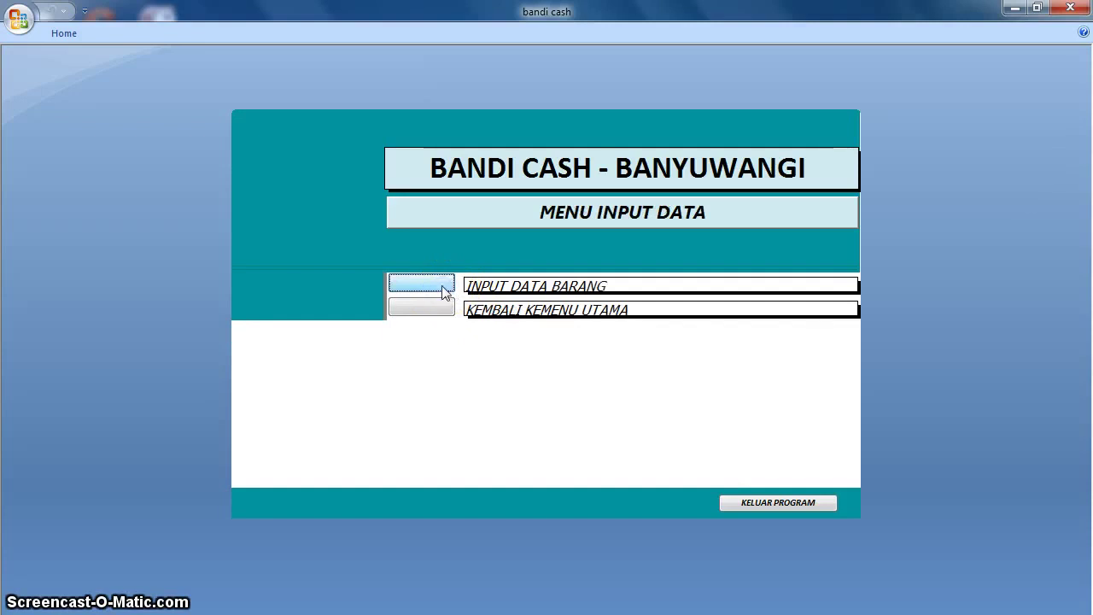
left_click(443, 292)
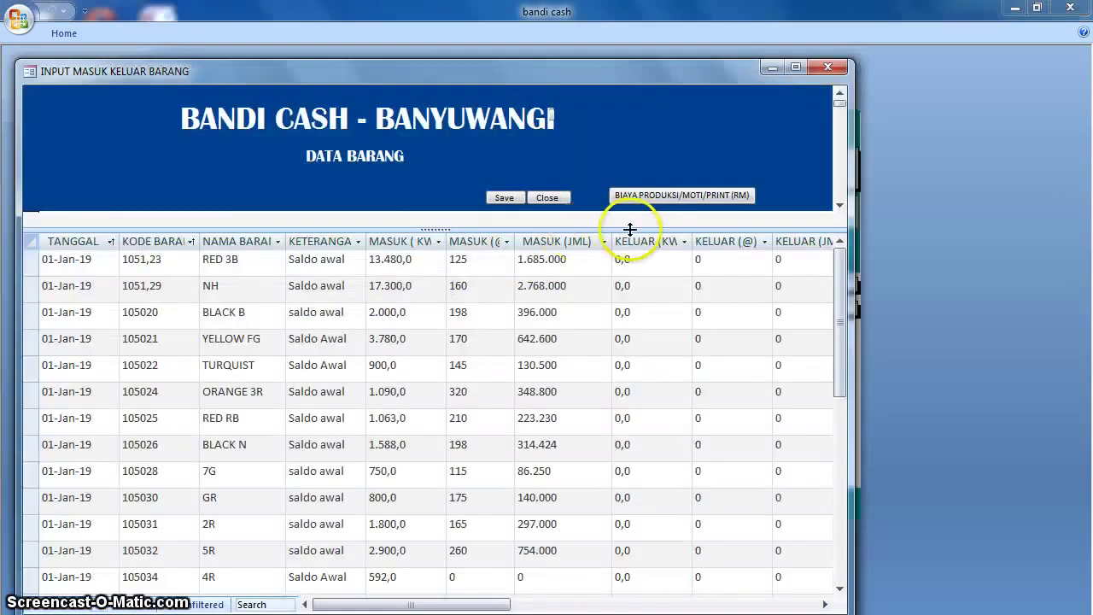
left_click(827, 66)
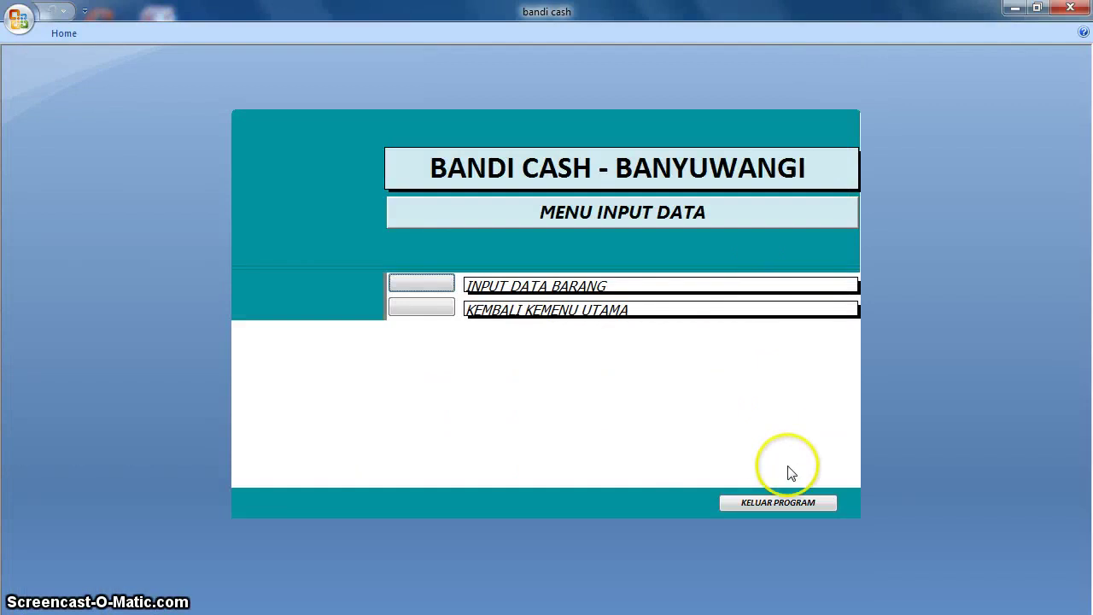
left_click(781, 503)
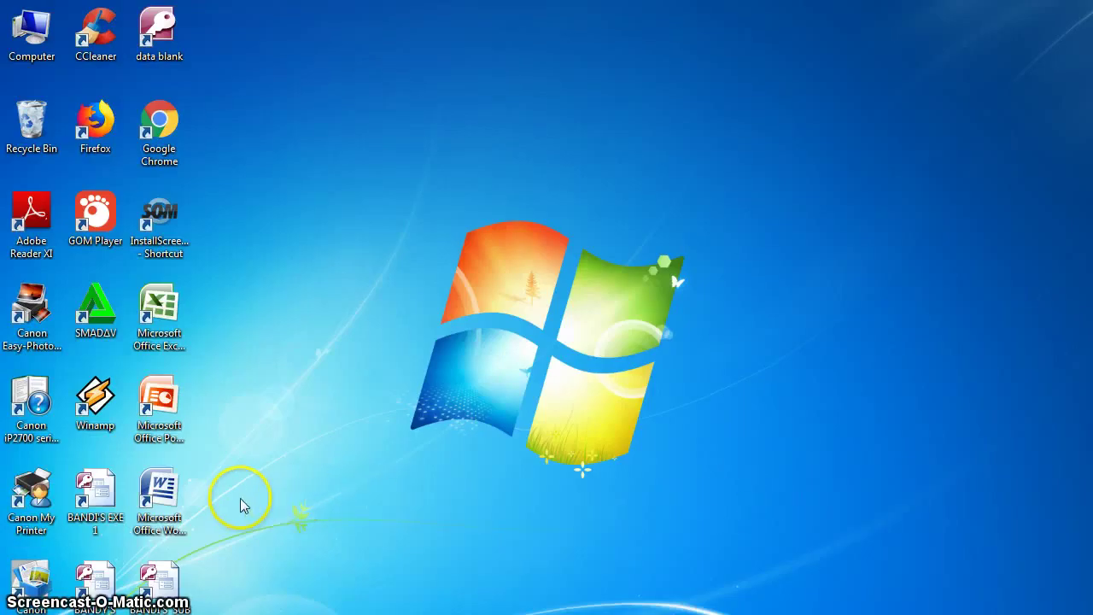
- Open BANDI'S EXE 1, enable its content, and reopen Table showing five customer records
double_click(95, 494)
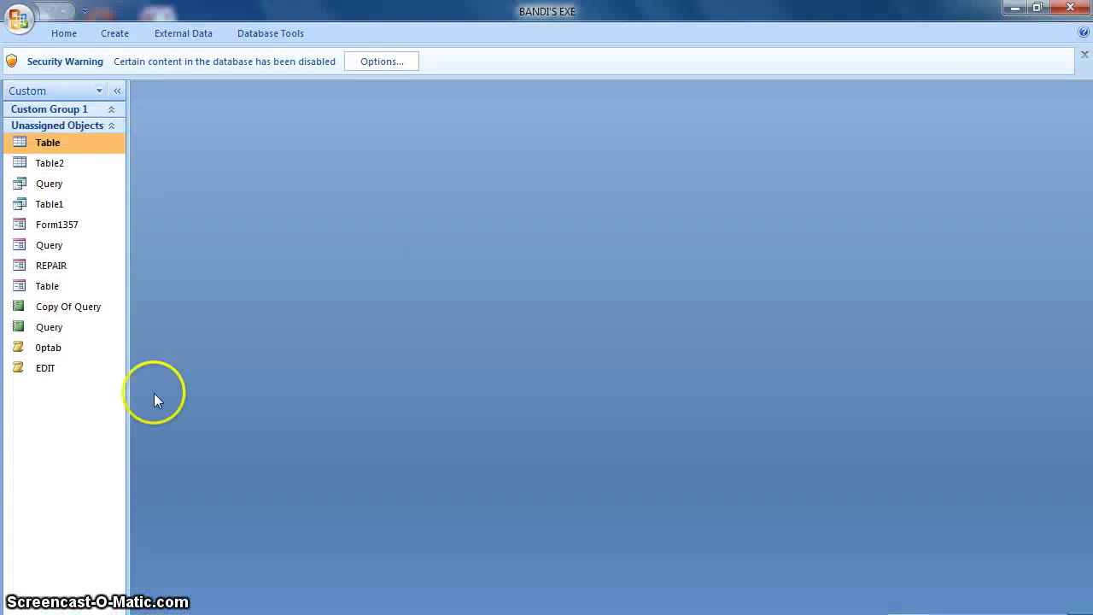
double_click(87, 146)
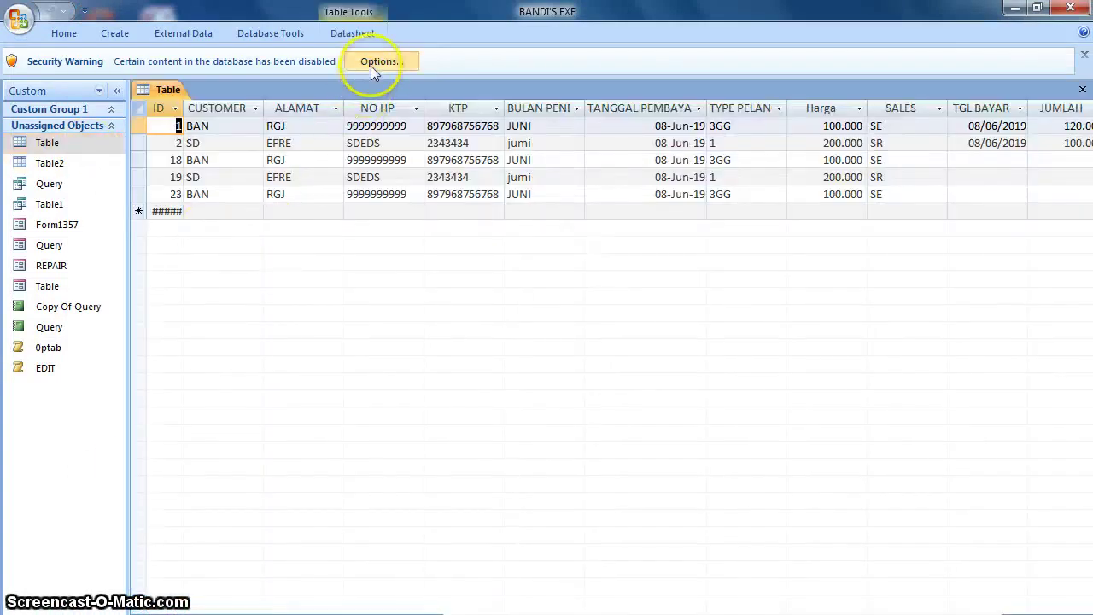
left_click(371, 66)
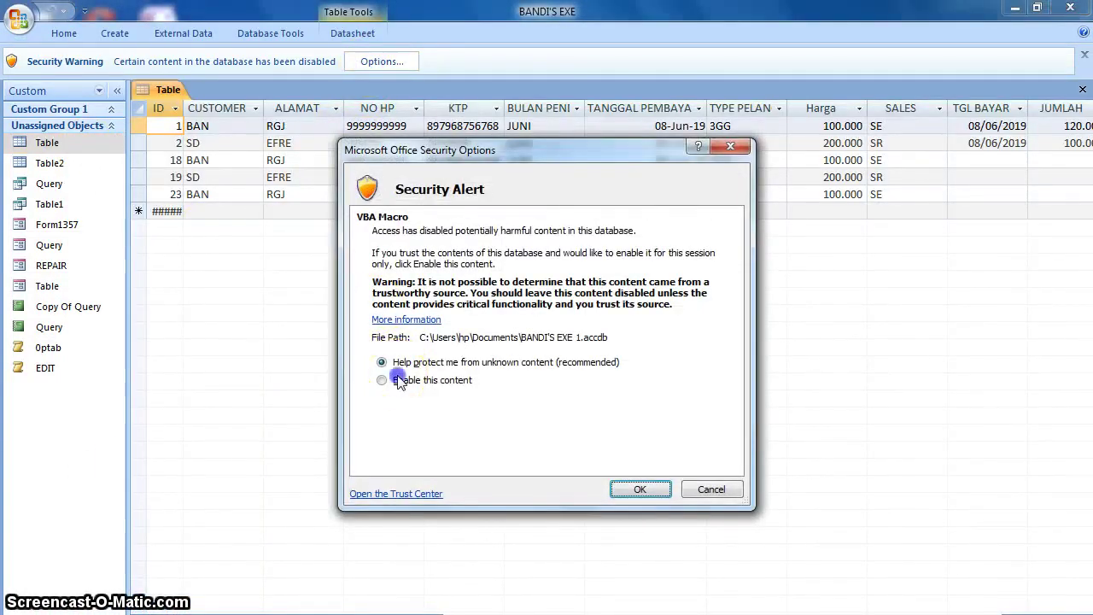
left_click(398, 381)
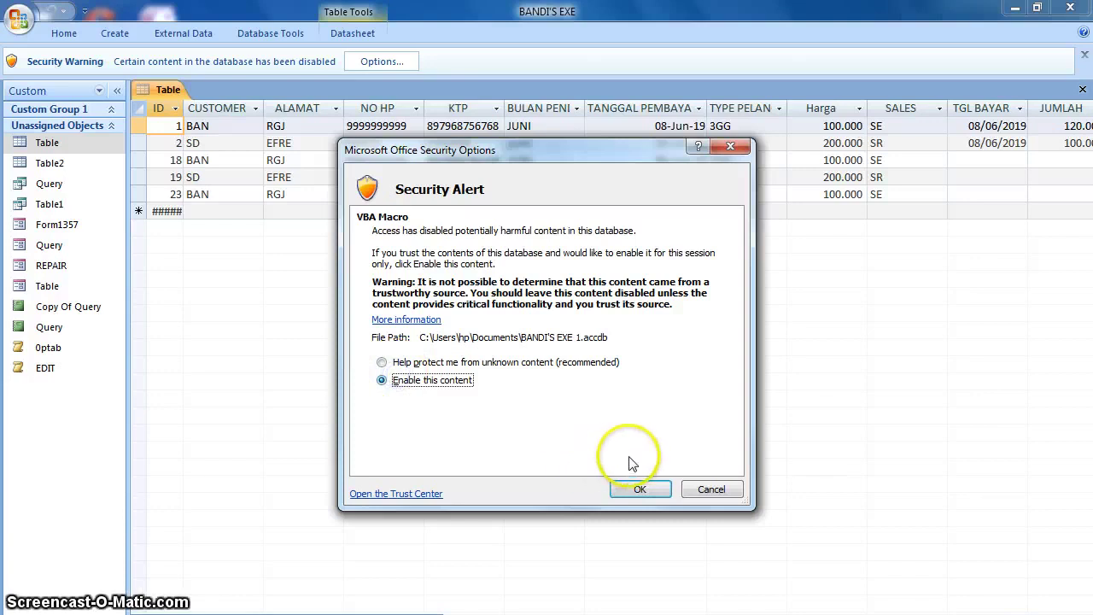
left_click(640, 490)
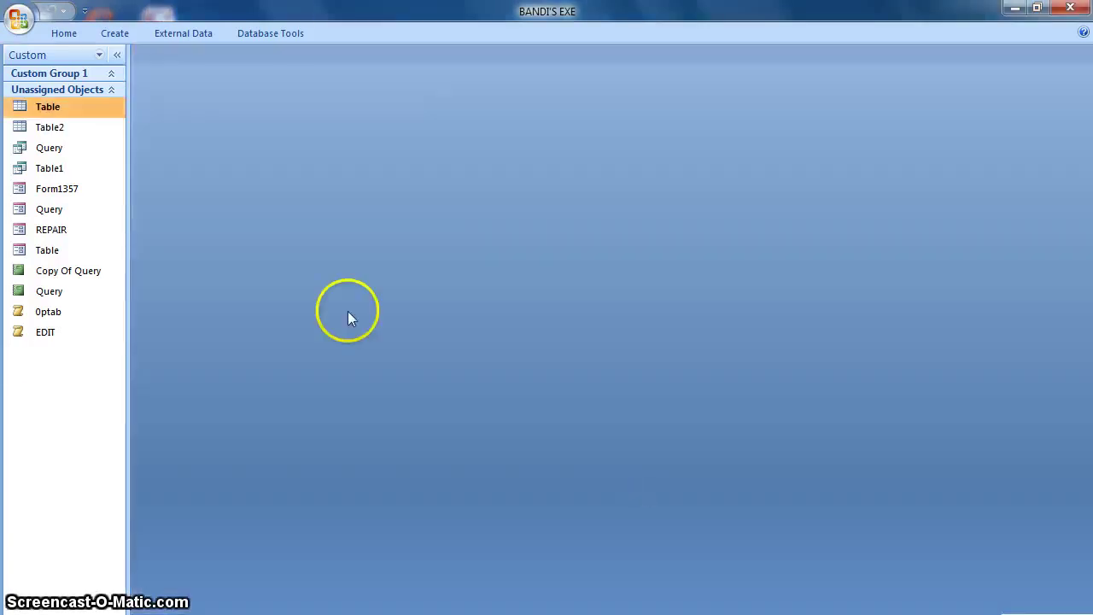
double_click(88, 107)
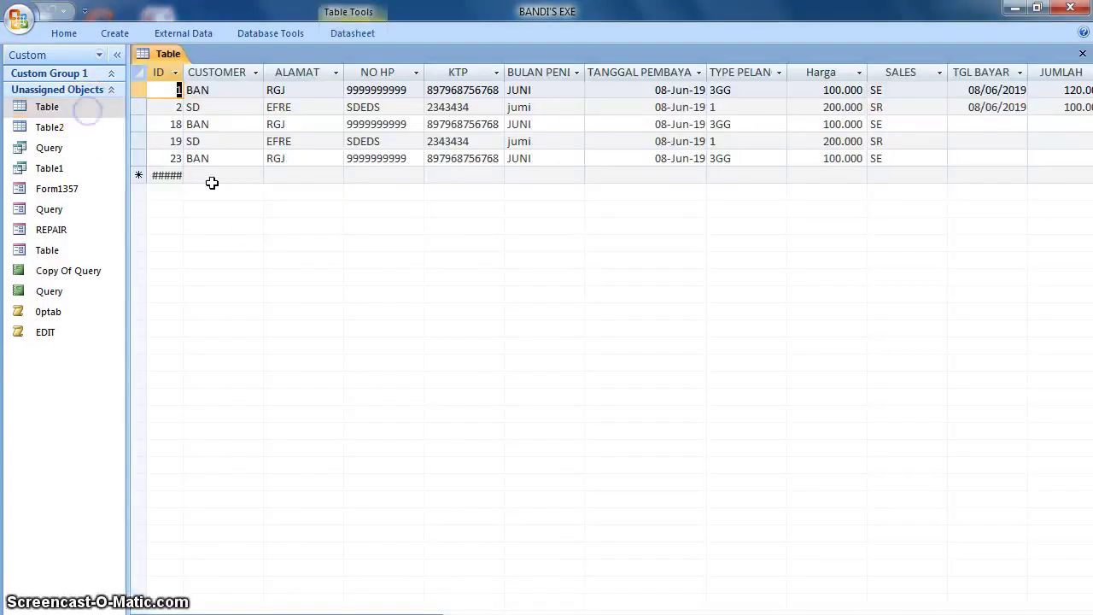